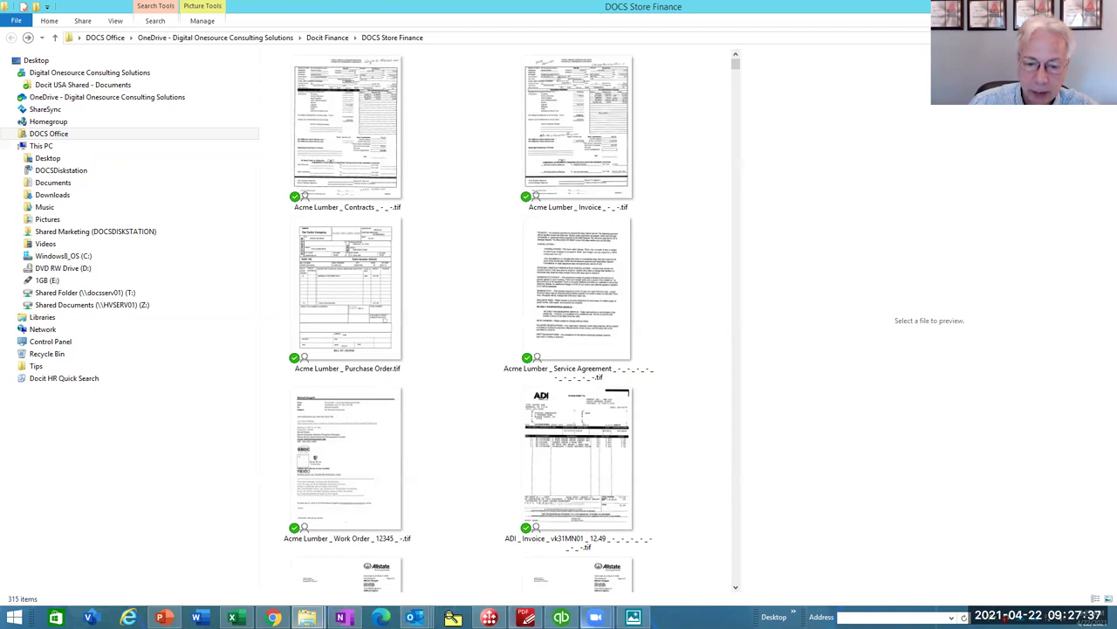
mouse_move(414, 617)
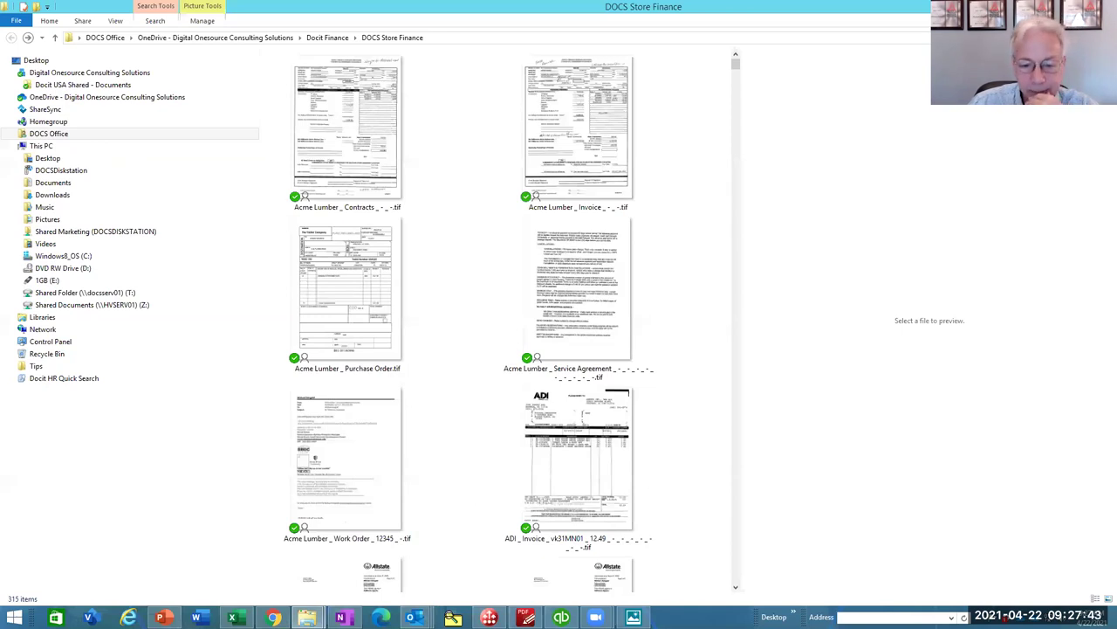
left_click(561, 617)
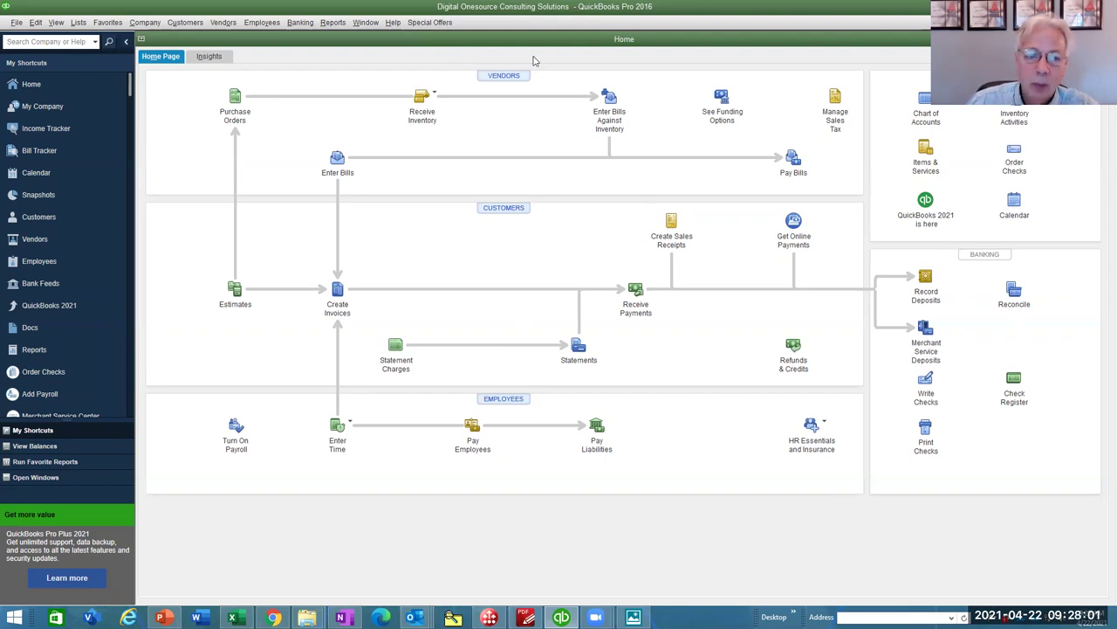
key("alt+Tab")
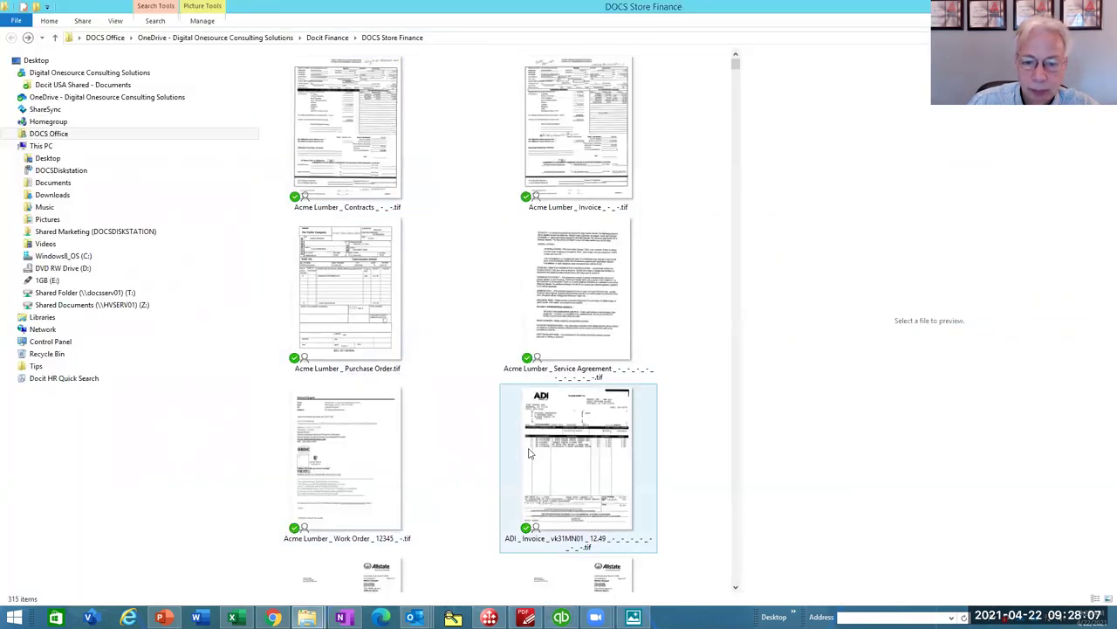
- Open the ADI invoice TIFF, copy its document number as text, and close the image
double_click(579, 433)
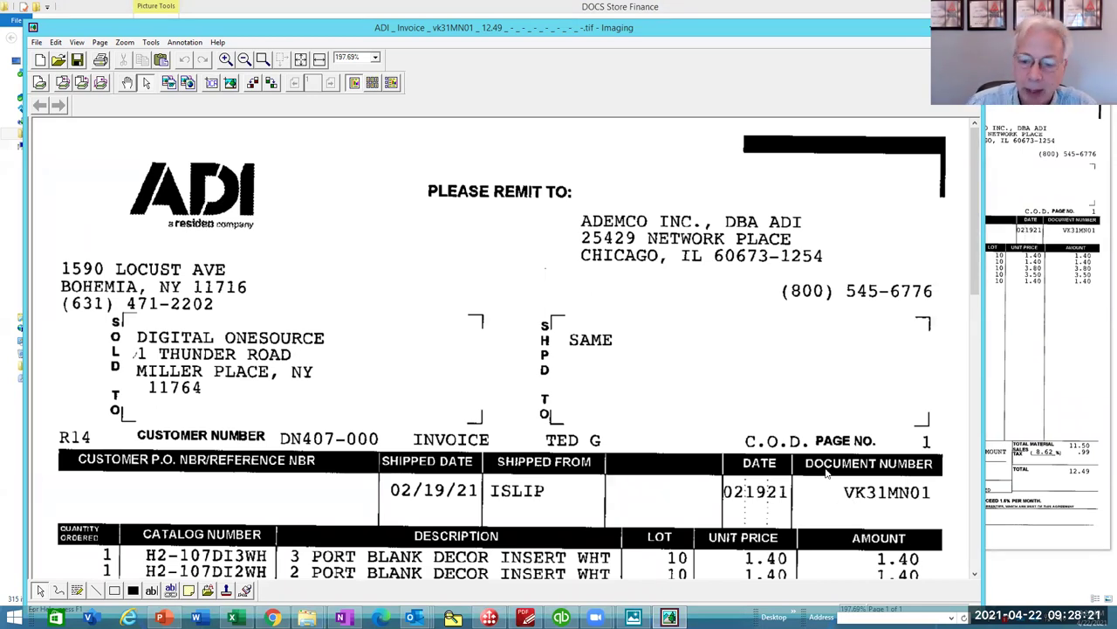
left_click_drag(836, 482, 936, 506)
right_click(928, 502)
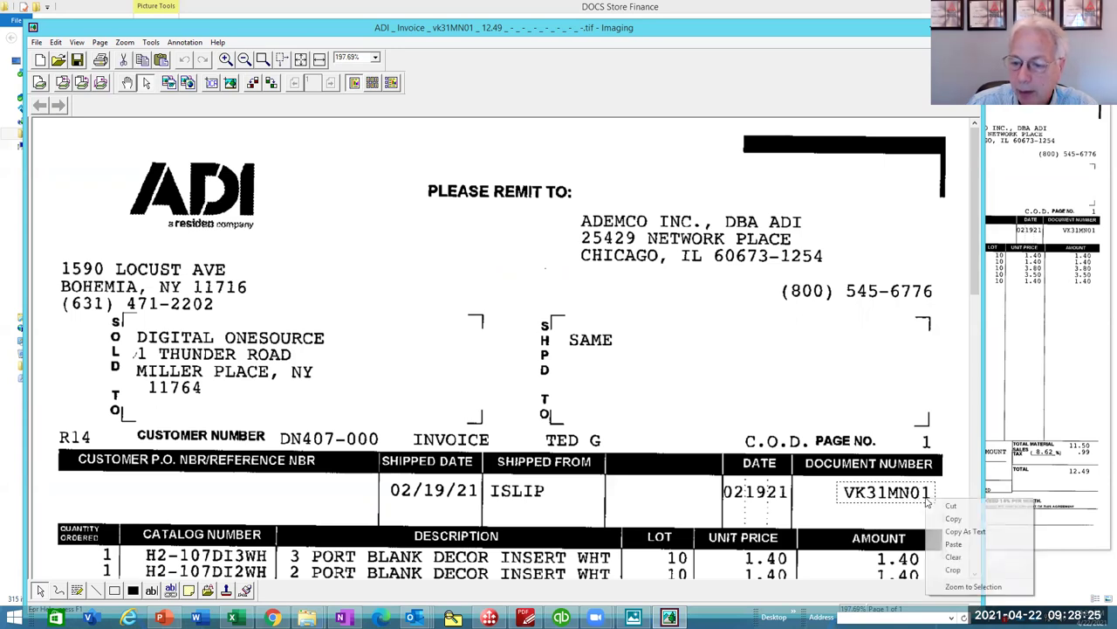
left_click(960, 531)
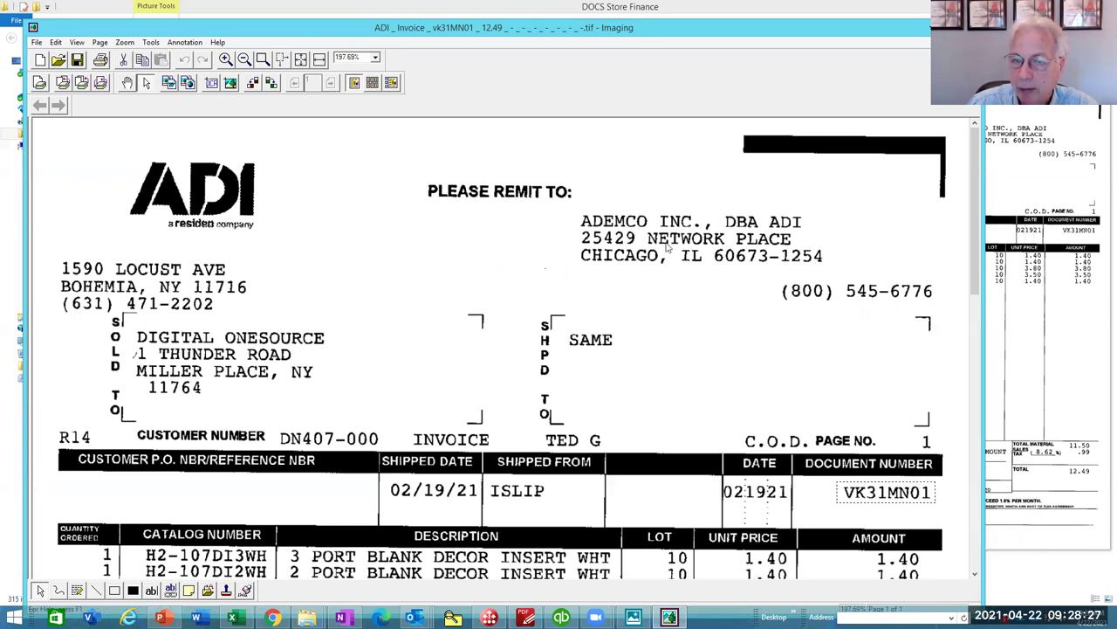
left_click(926, 28)
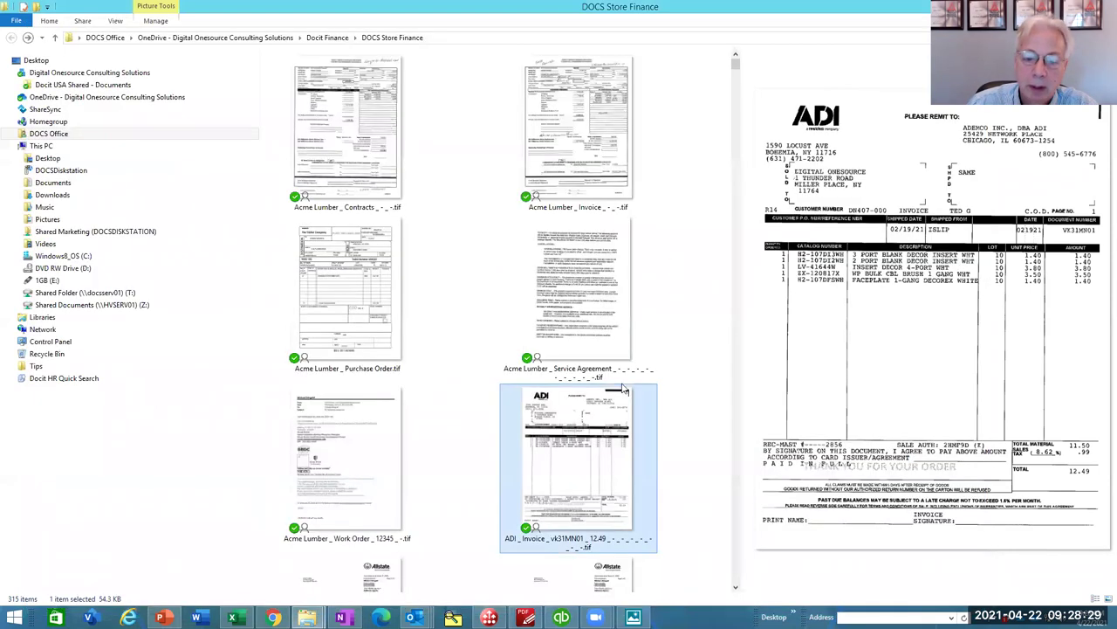
- In QuickBooks, paste the copied document number into a new vendor bill's reference number, and close the bill without saving
left_click(562, 618)
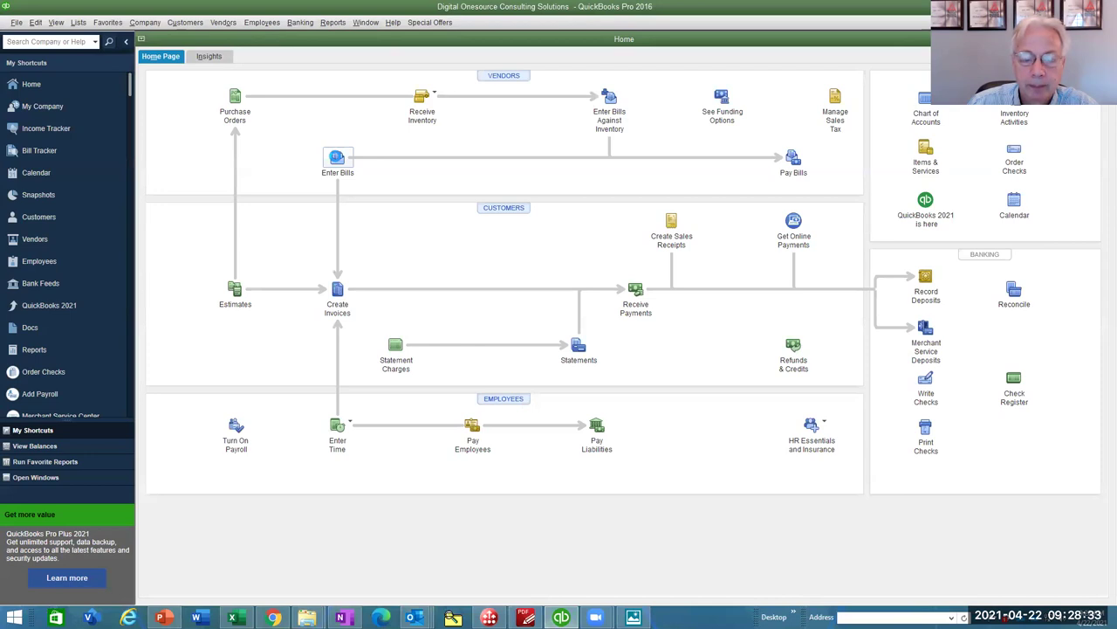
left_click(337, 159)
left_click(422, 177)
right_click(422, 176)
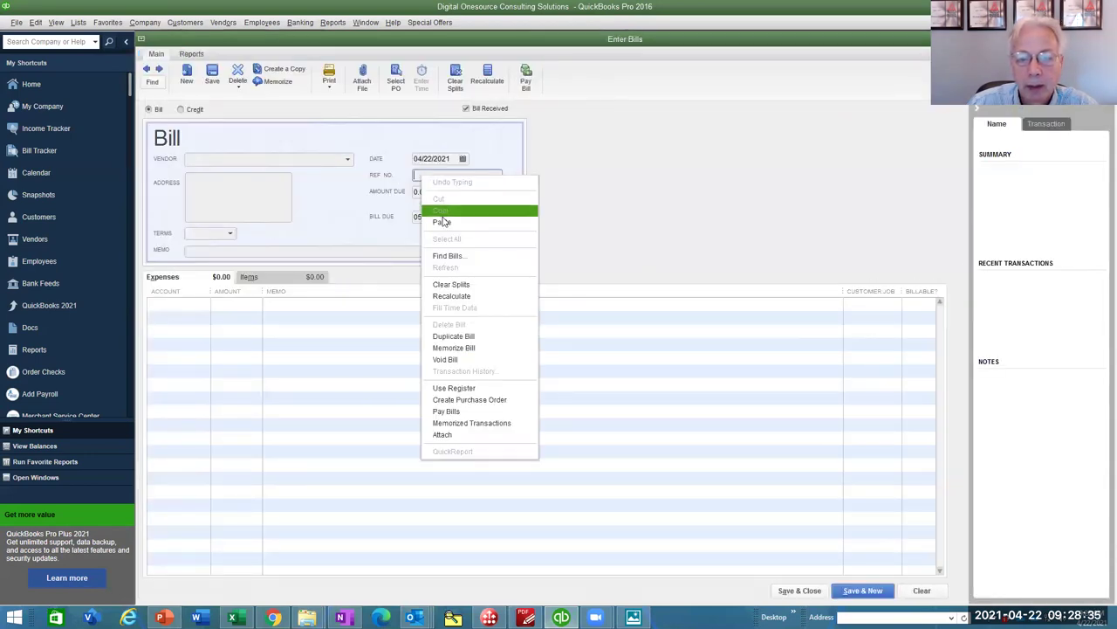
left_click(445, 219)
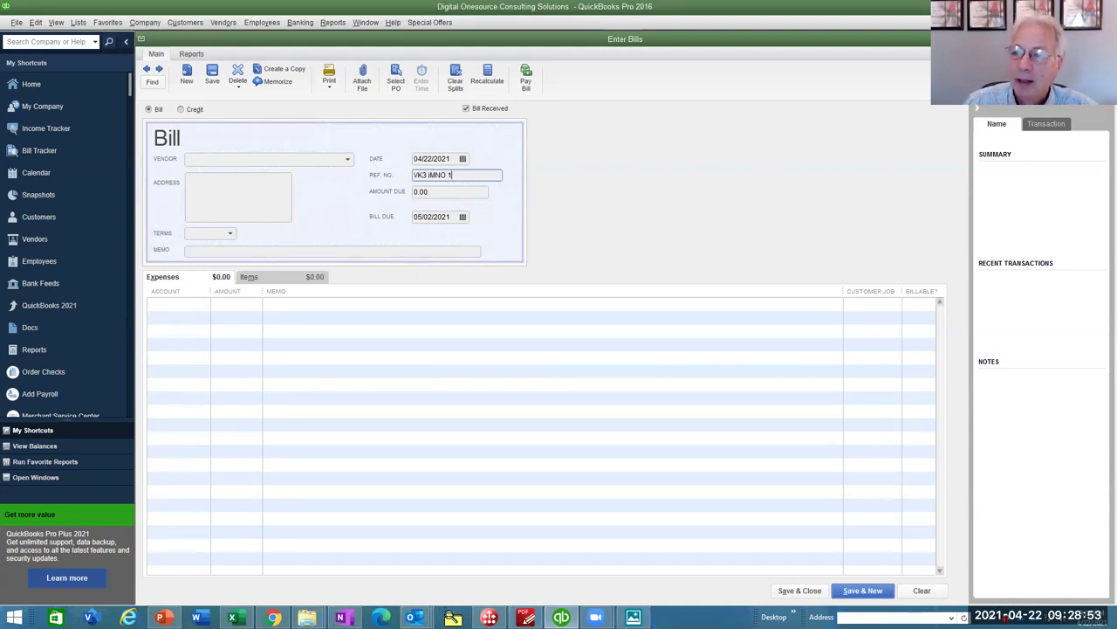
key("Escape")
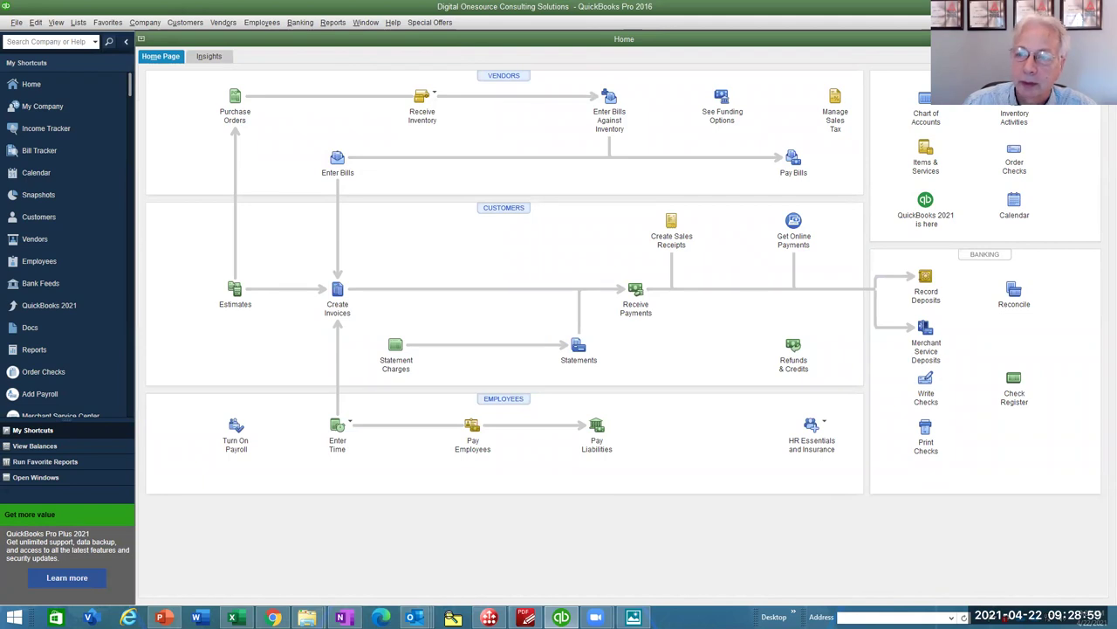
- Switch to Outlook, print the "Re: Workshop tomorrow!" message from the inbox to the Finance Xport printer, and close the message
key("alt+Tab")
mouse_move(415, 617)
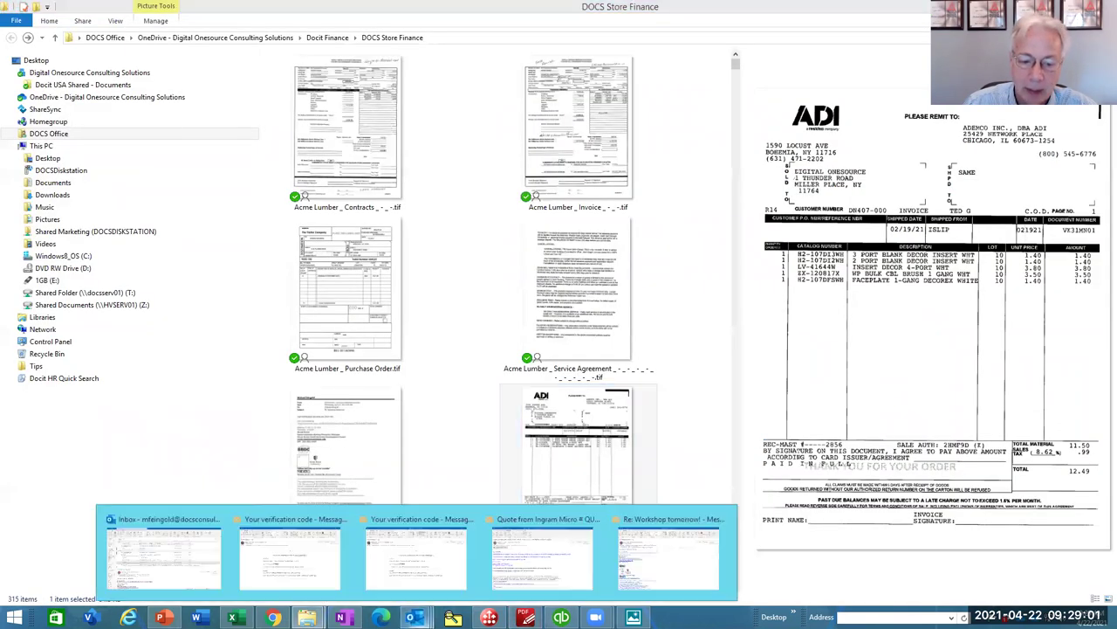
left_click(161, 549)
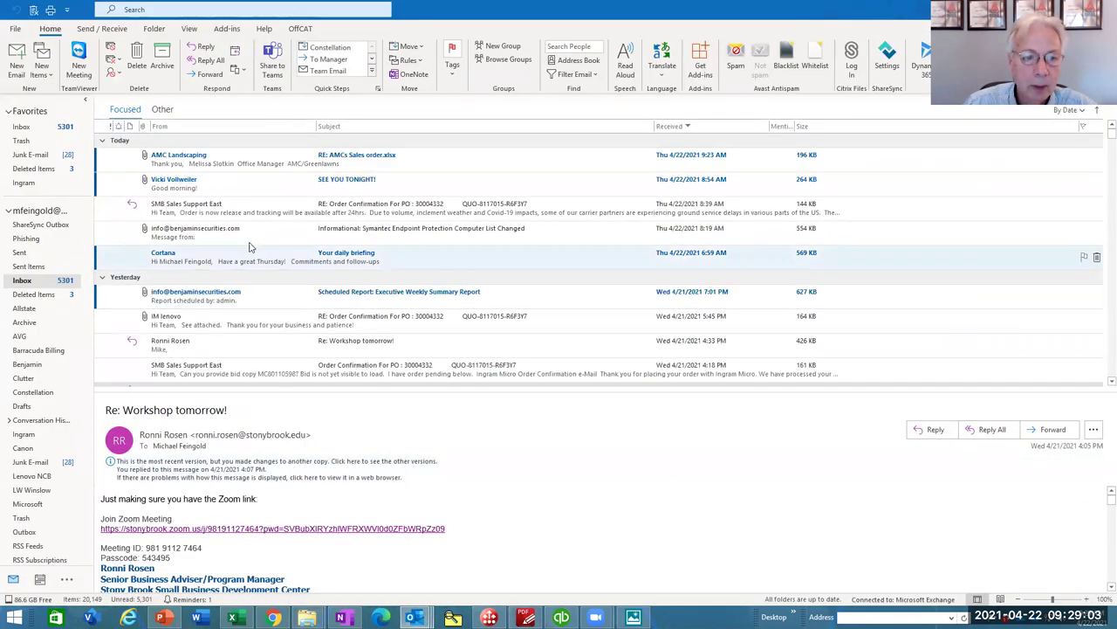
double_click(214, 351)
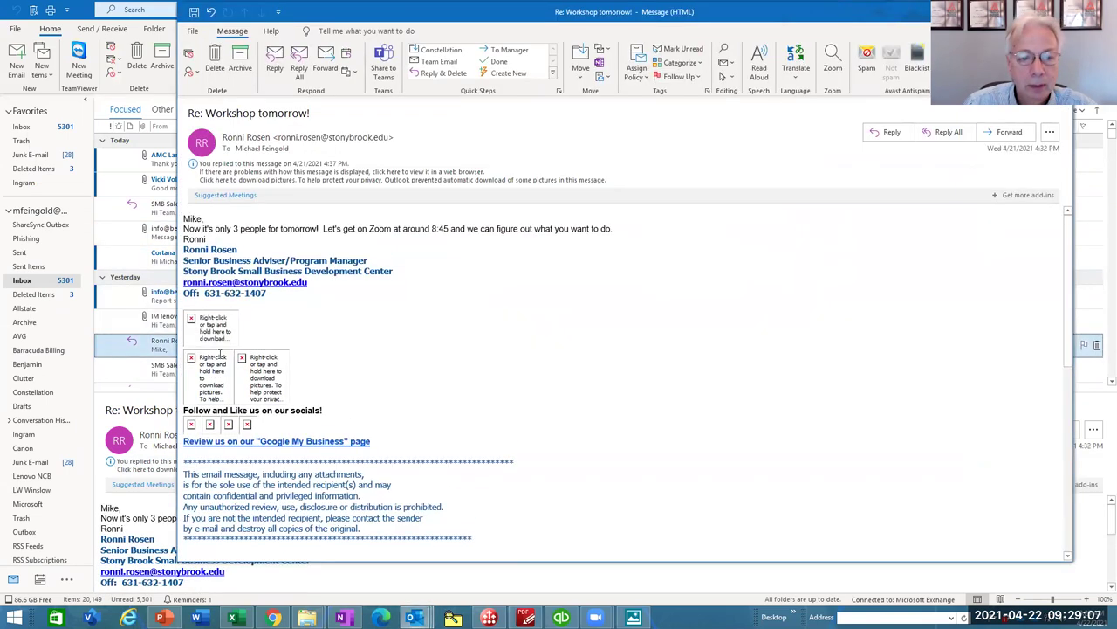
left_click(194, 32)
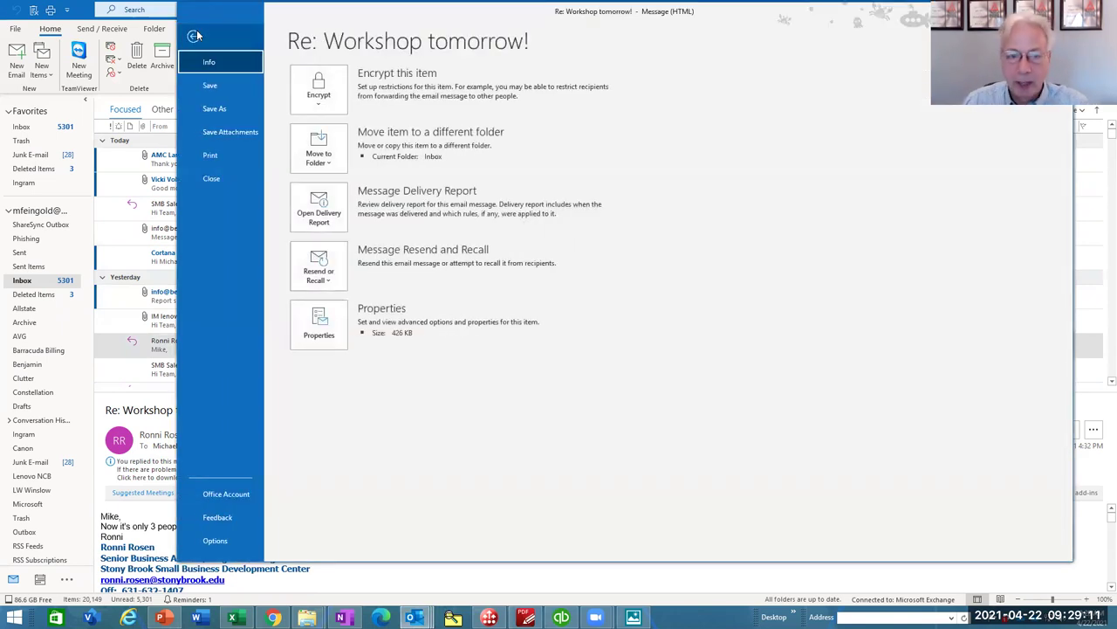
left_click(217, 161)
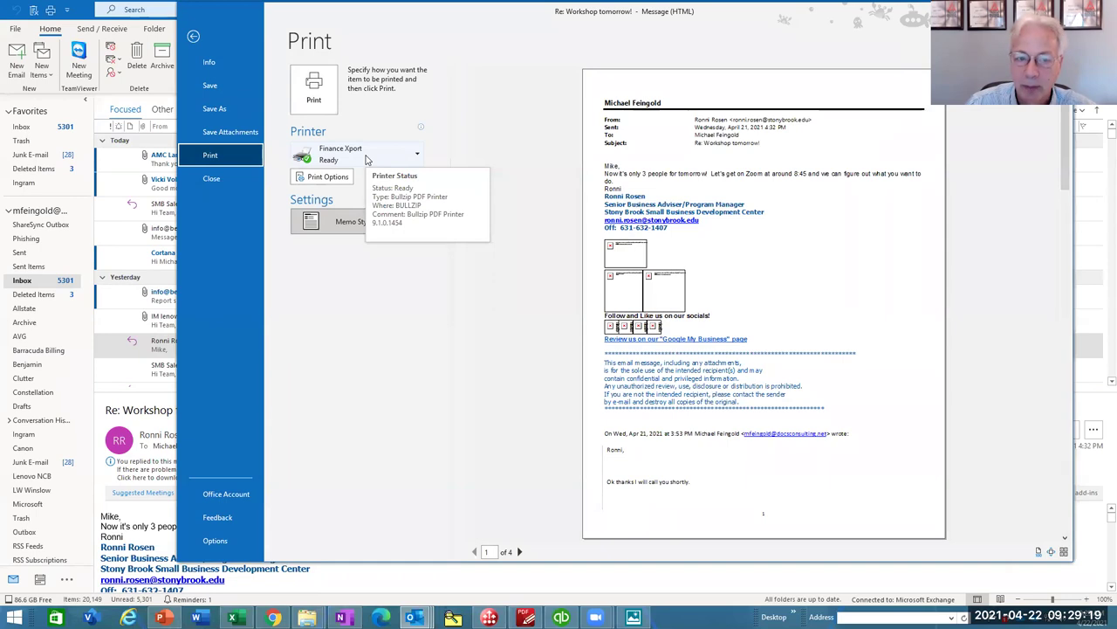
left_click(310, 91)
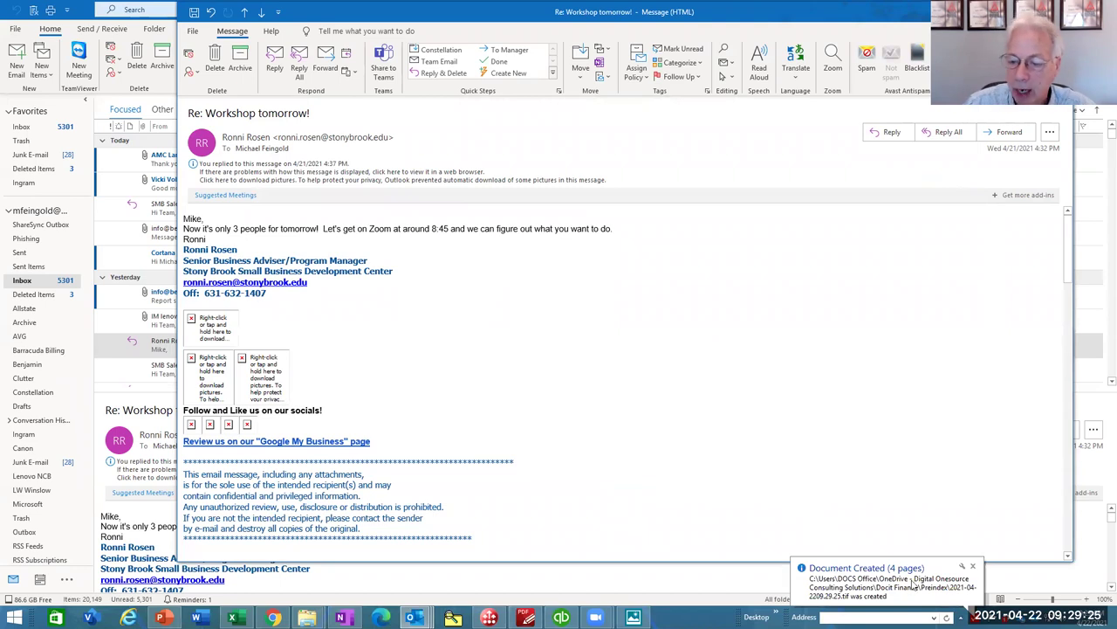
left_click(853, 590)
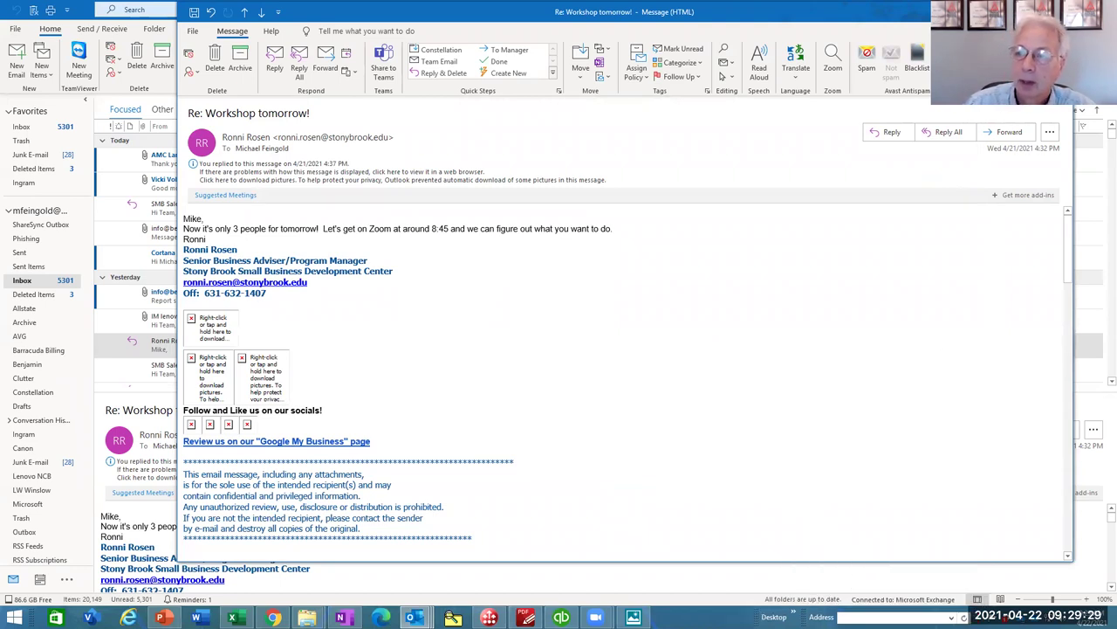
key("Escape")
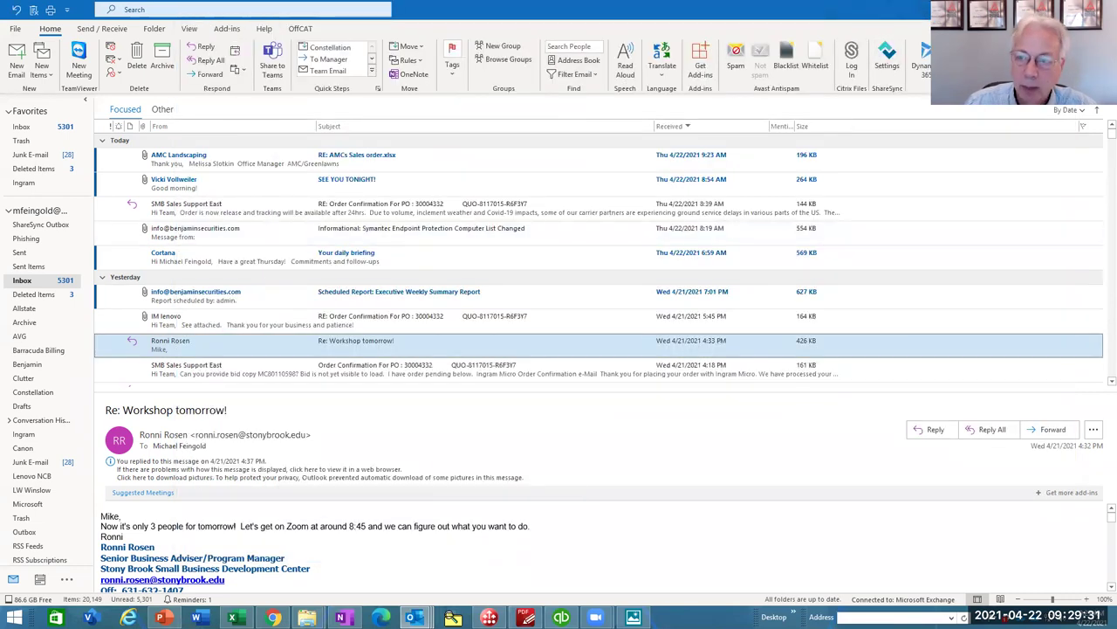
- Launch Docit 2020 from the desktop and open its document indexing view
key("alt+Tab")
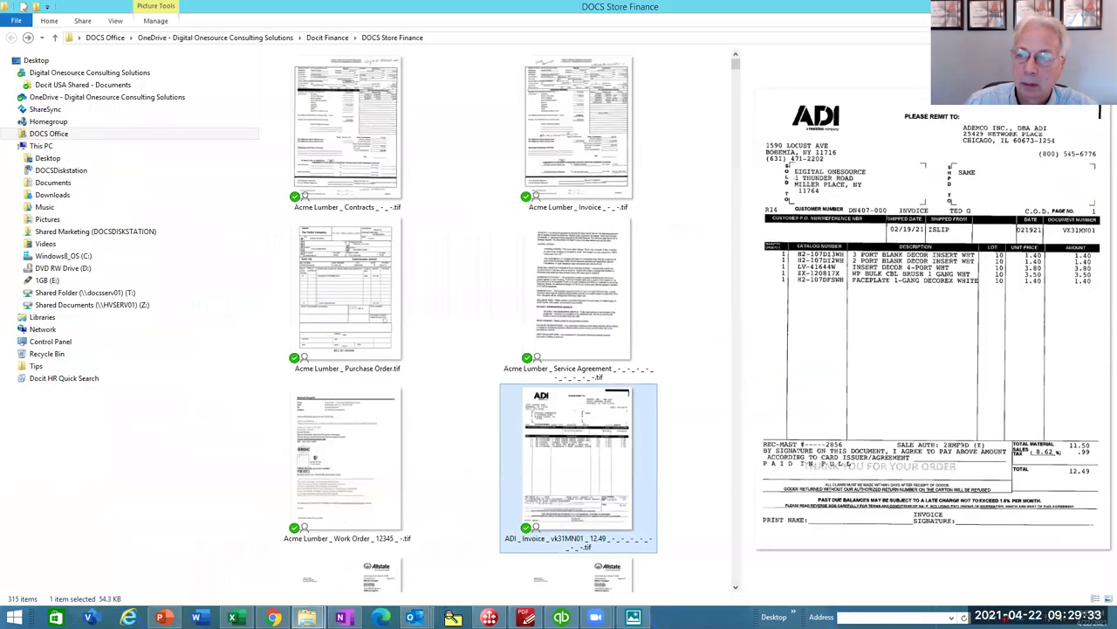
key("super+d")
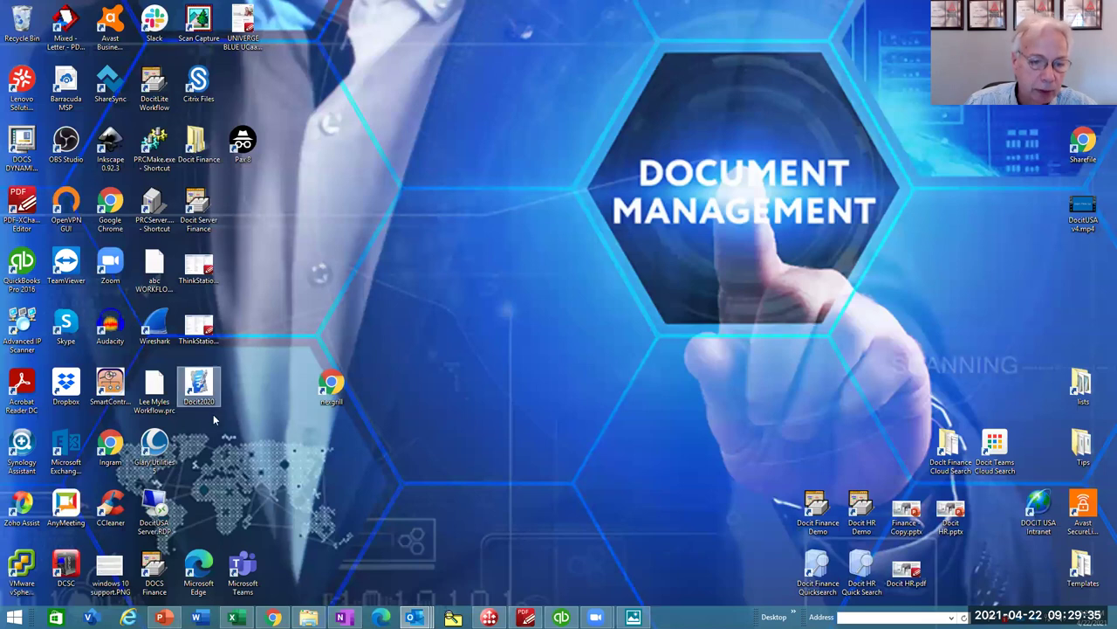
double_click(200, 389)
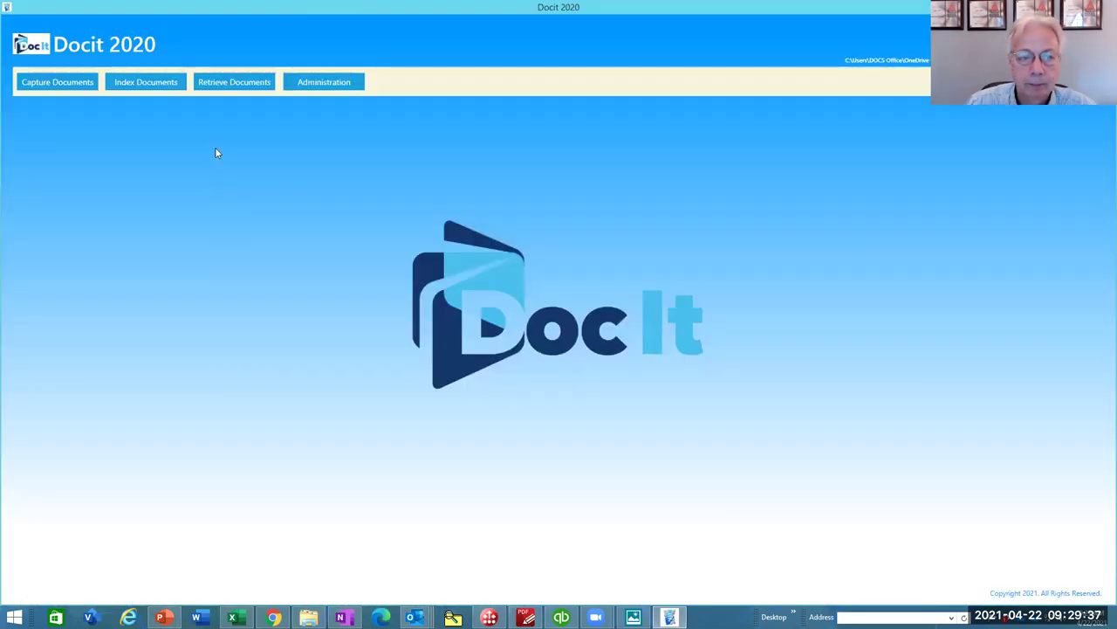
left_click(157, 79)
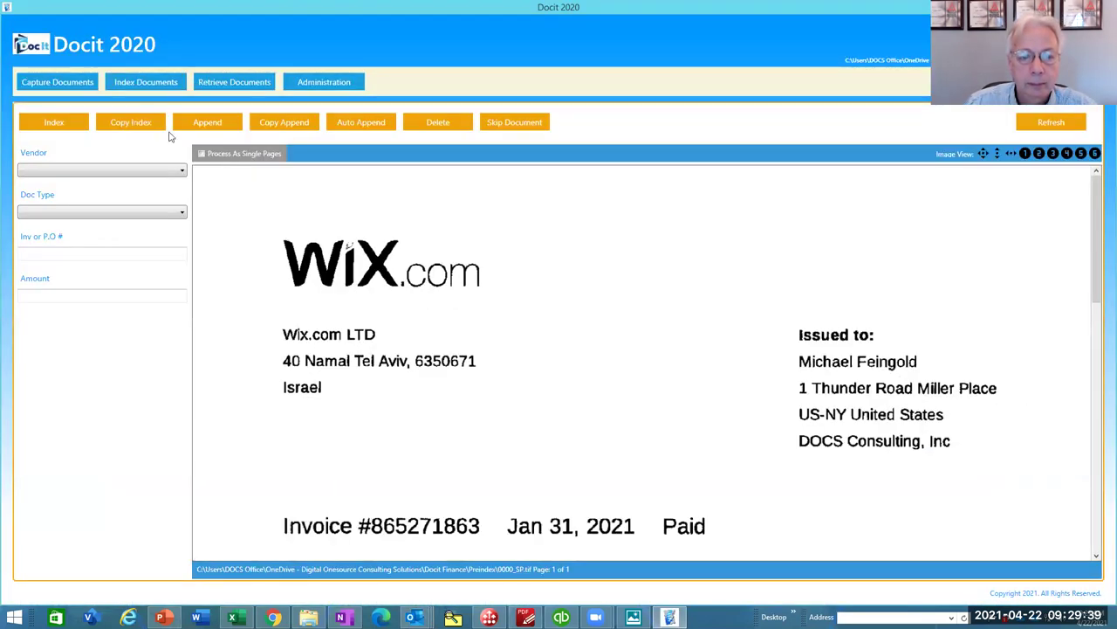
- Skip through the unindexed documents until the printed "Re: Workshop tomorrow!" email is displayed
left_click(517, 124)
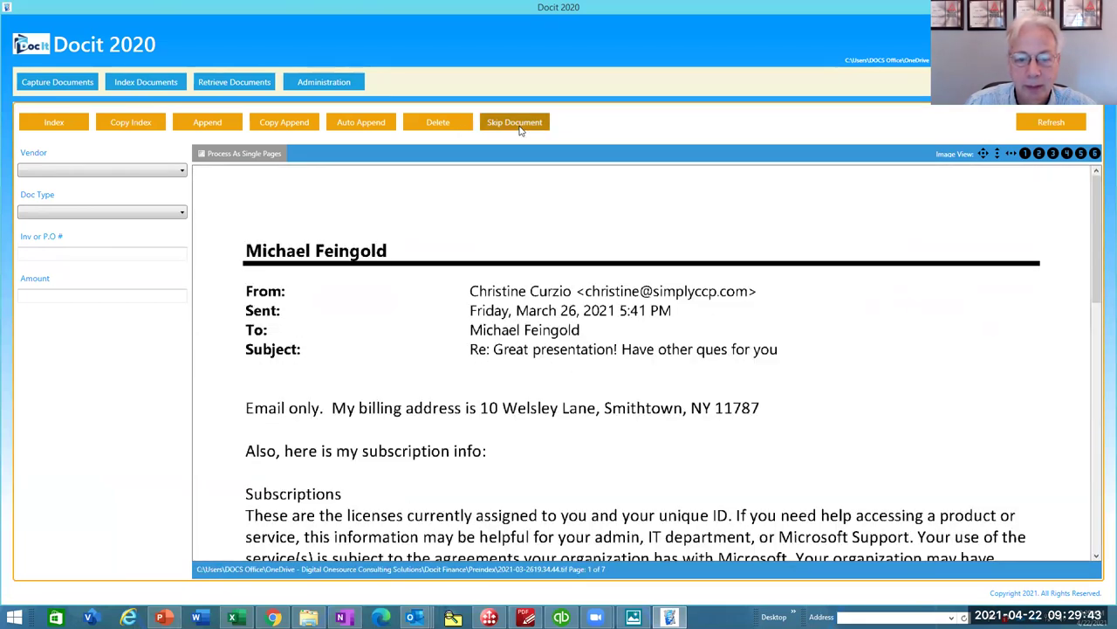
left_click(518, 128)
left_click(518, 127)
left_click(518, 128)
left_click(519, 127)
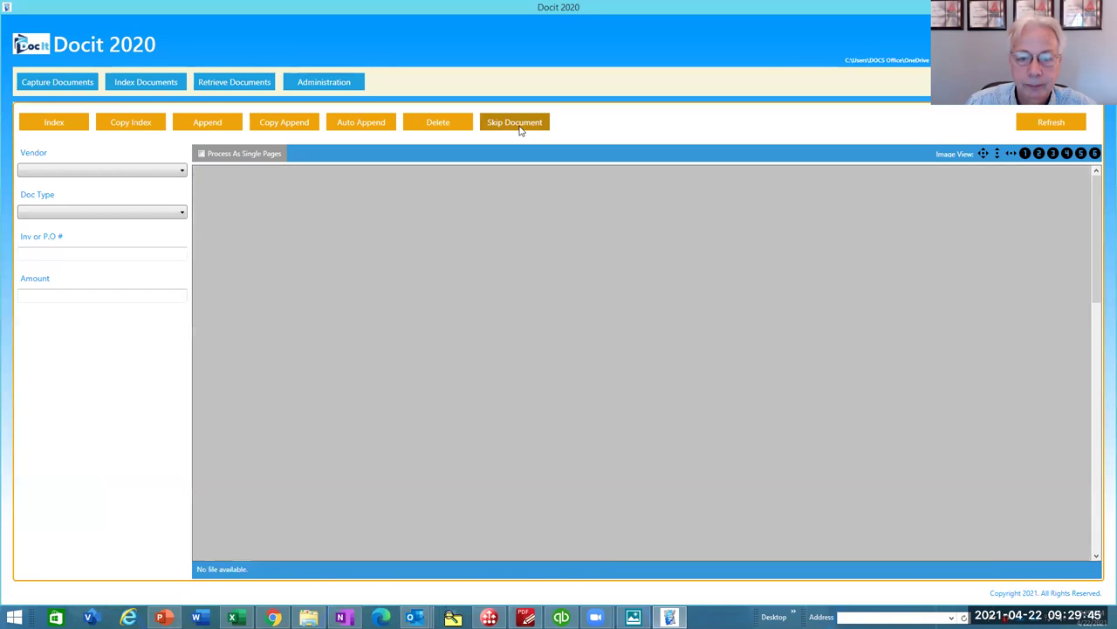
left_click(519, 127)
left_click(518, 128)
left_click(518, 128)
left_click(518, 127)
left_click(519, 127)
left_click(518, 127)
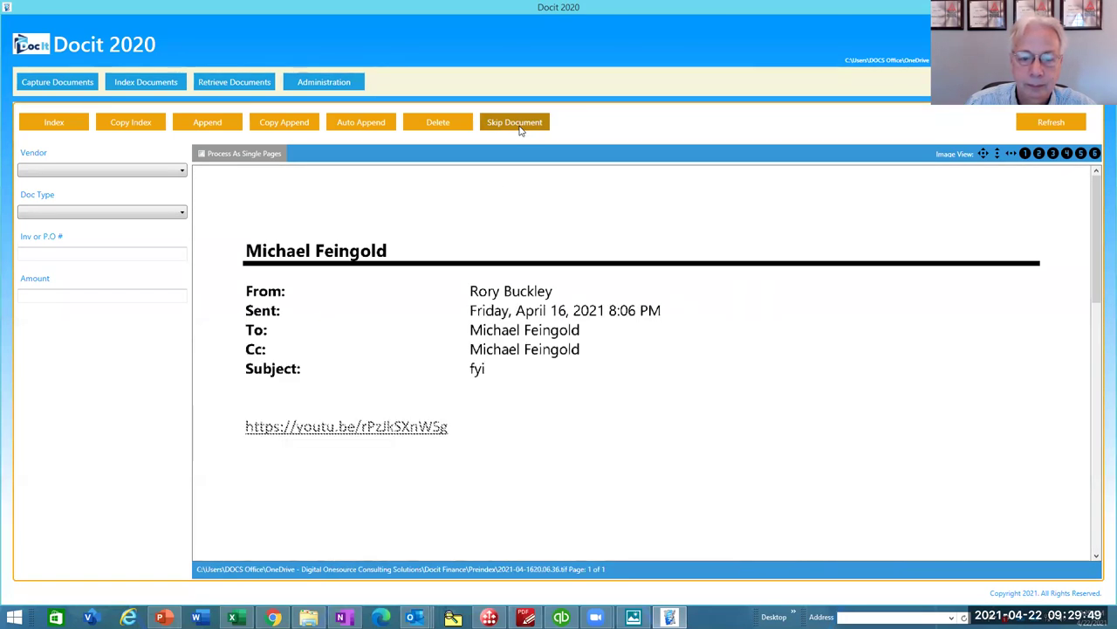
left_click(518, 127)
left_click(518, 127)
left_click(519, 127)
left_click(519, 127)
left_click(518, 127)
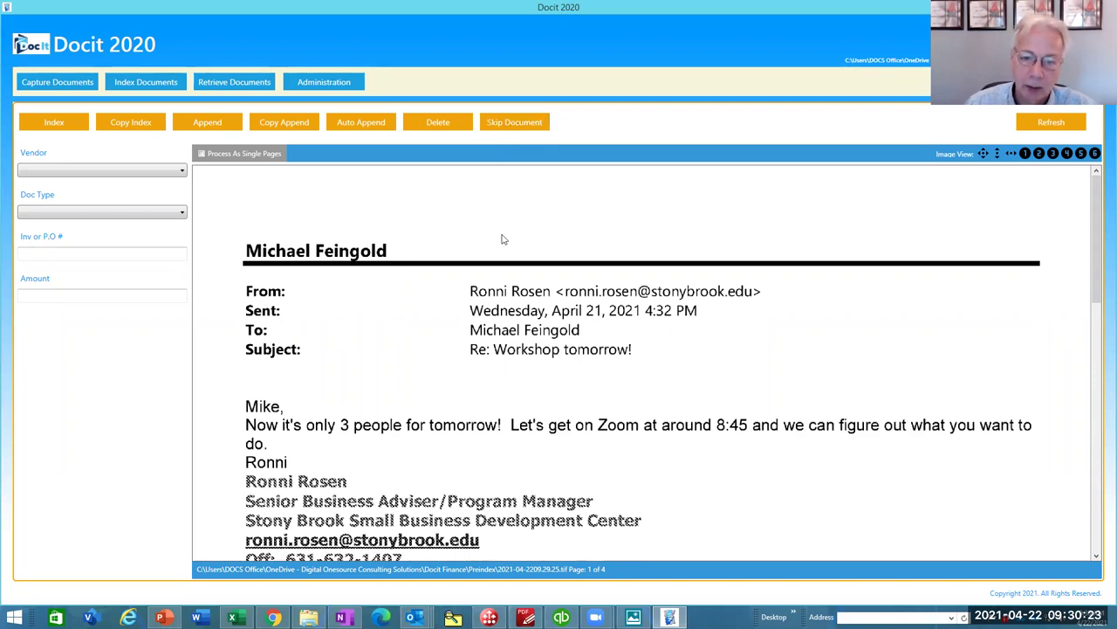
mouse_move(559, 622)
left_click(552, 572)
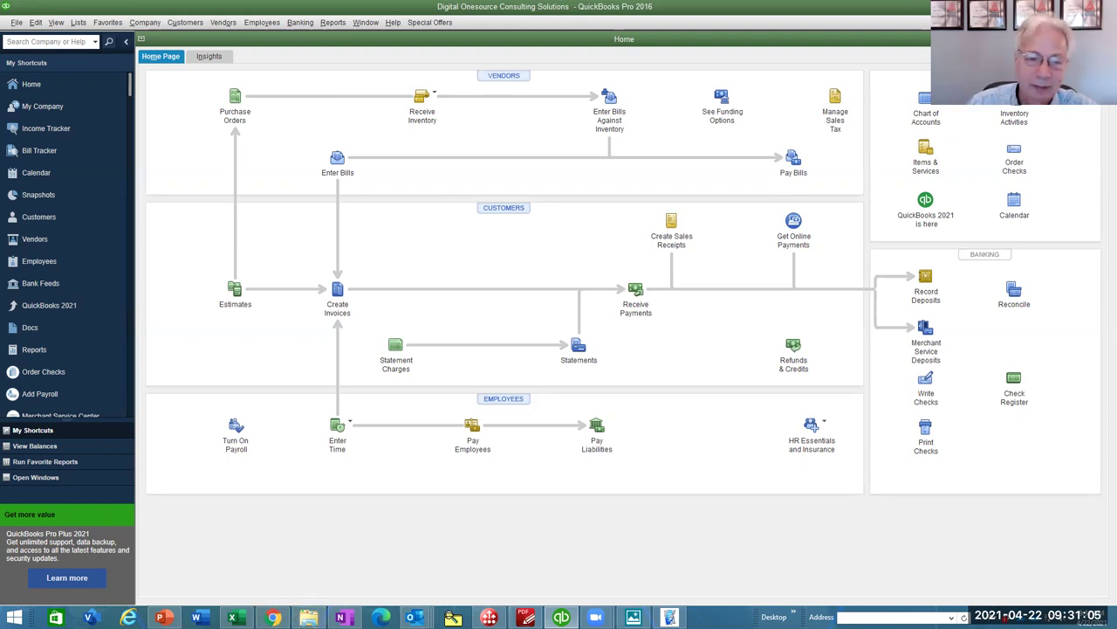
key("alt+Tab")
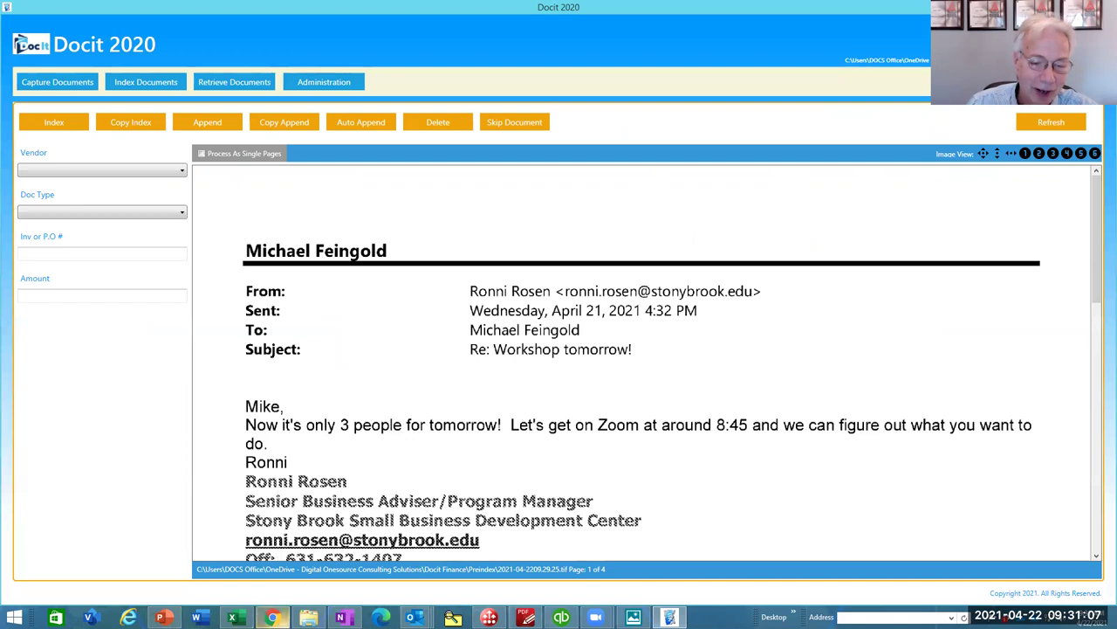
- Switch to File Explorer and look through the C: drive's Program Files (x86) and Program Files folders, including Common Files
left_click(308, 618)
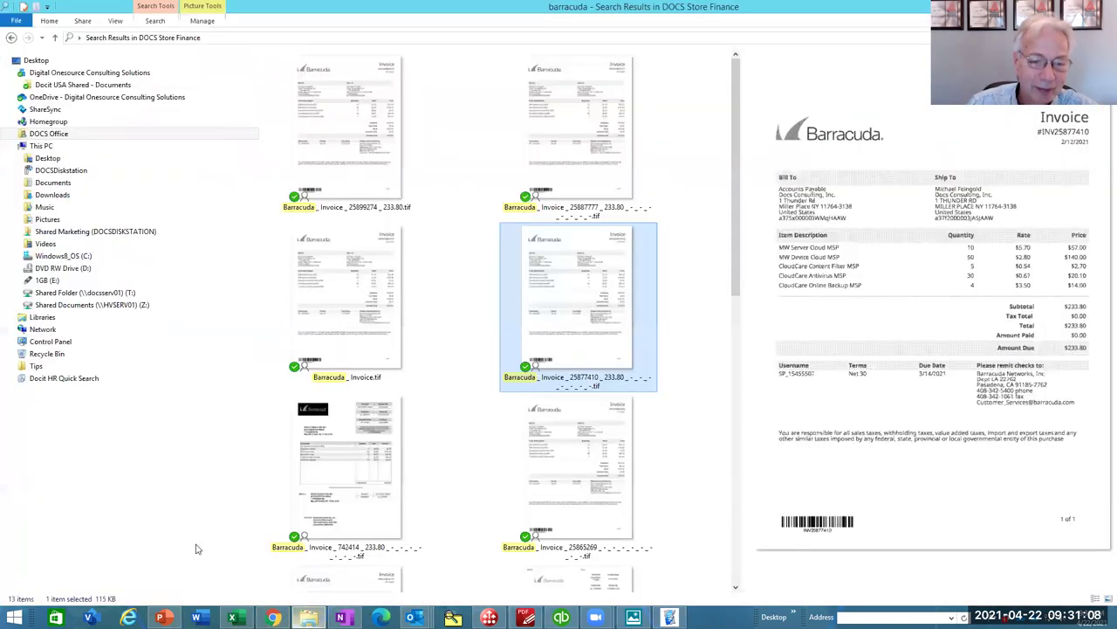
left_click(66, 255)
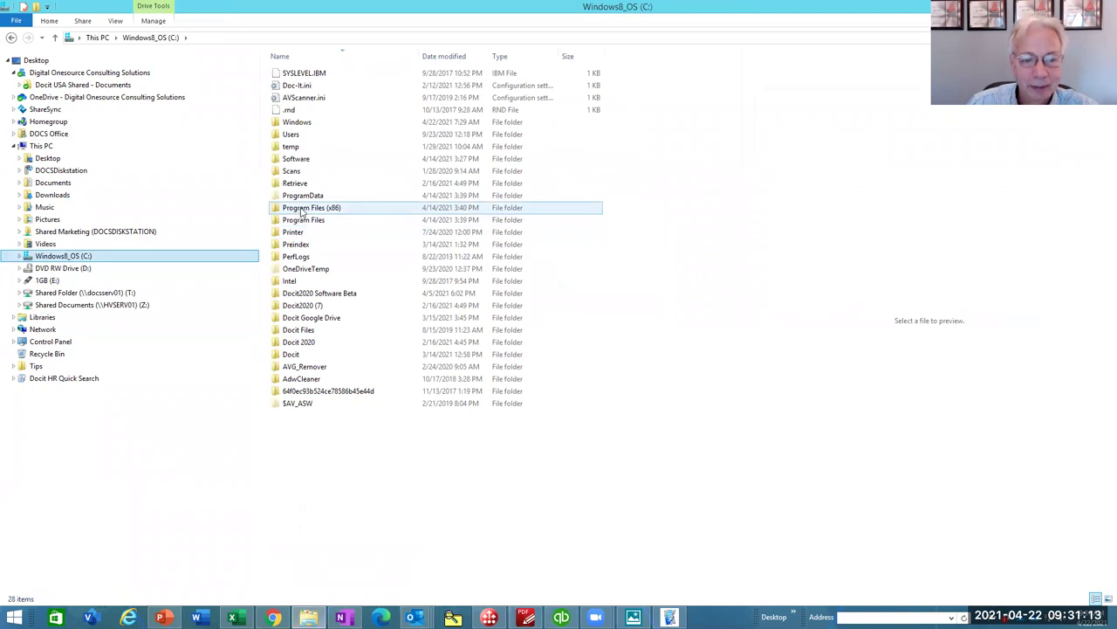
double_click(302, 211)
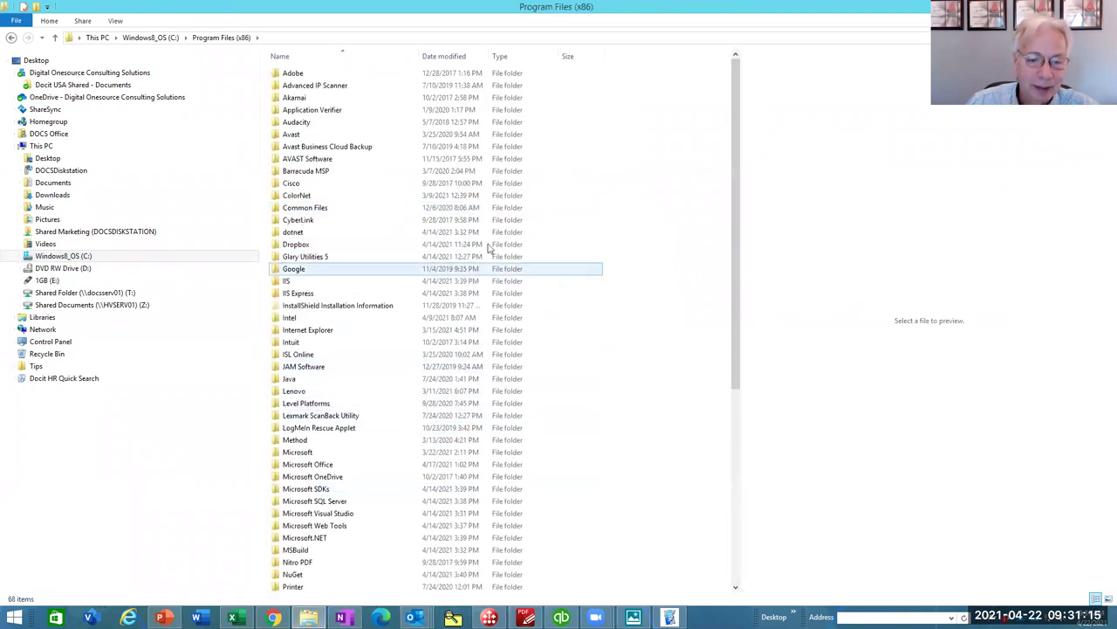
left_click_drag(738, 185, 695, 143)
left_click(11, 38)
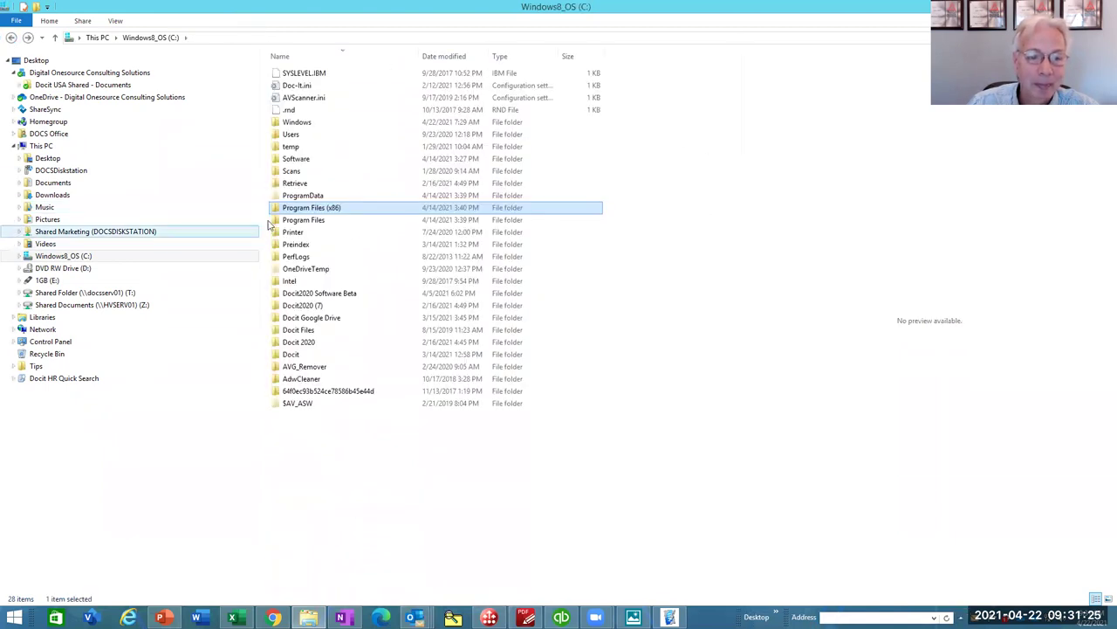
double_click(295, 223)
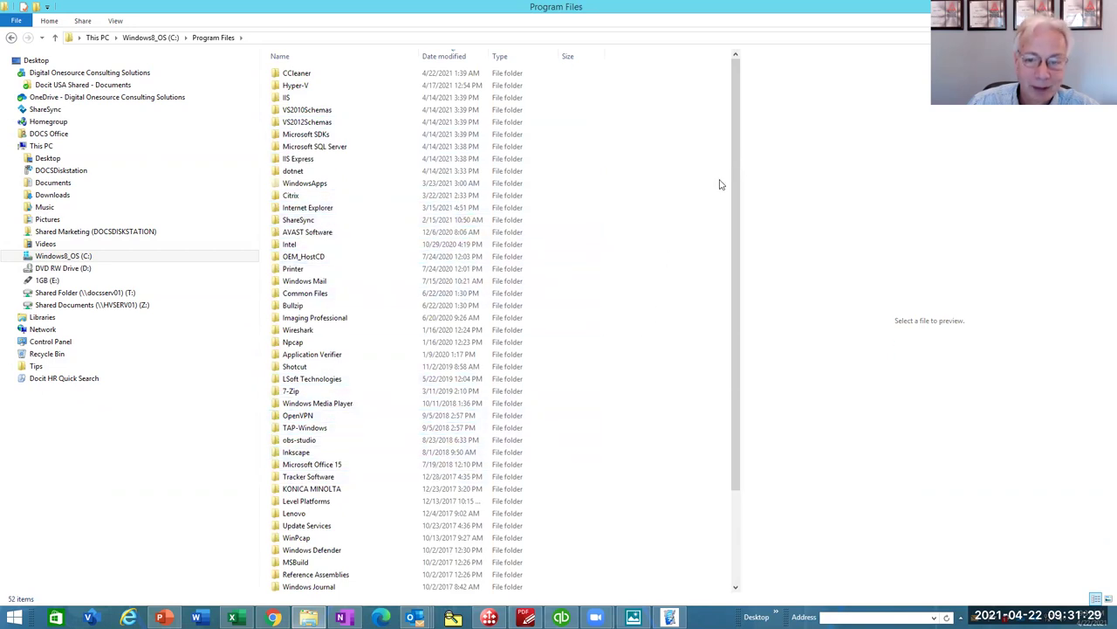
left_click_drag(733, 179, 728, 254)
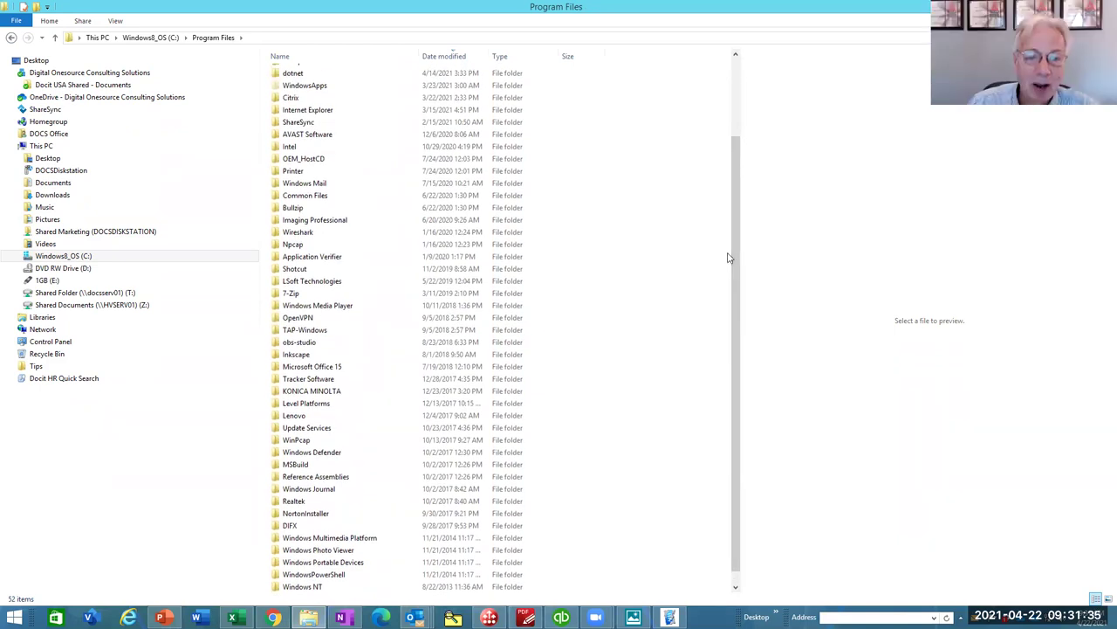
double_click(337, 197)
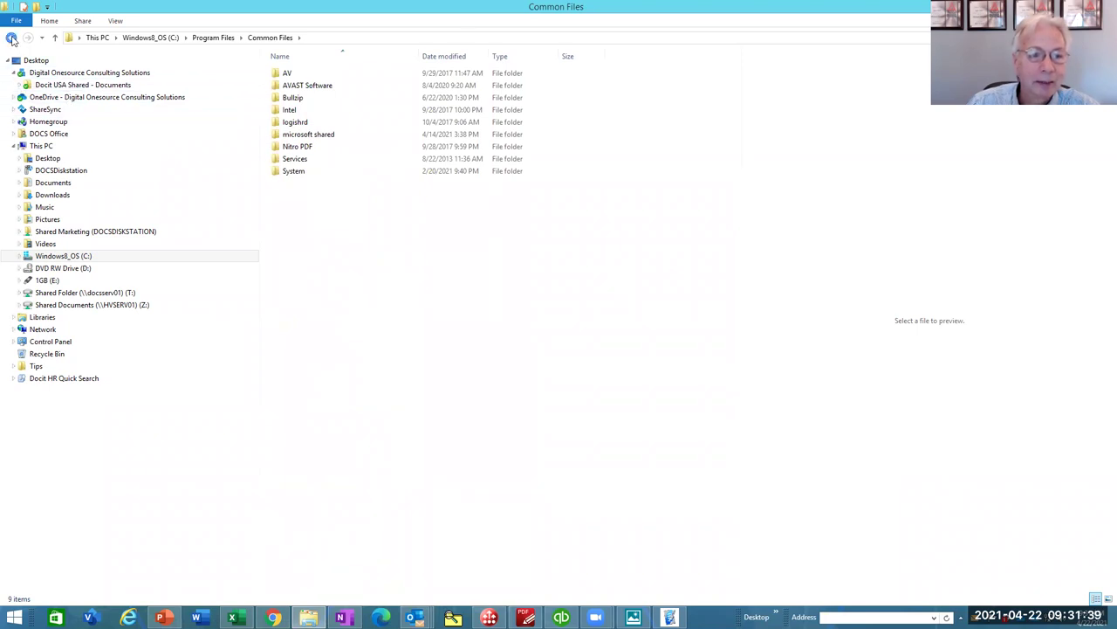
left_click(11, 38)
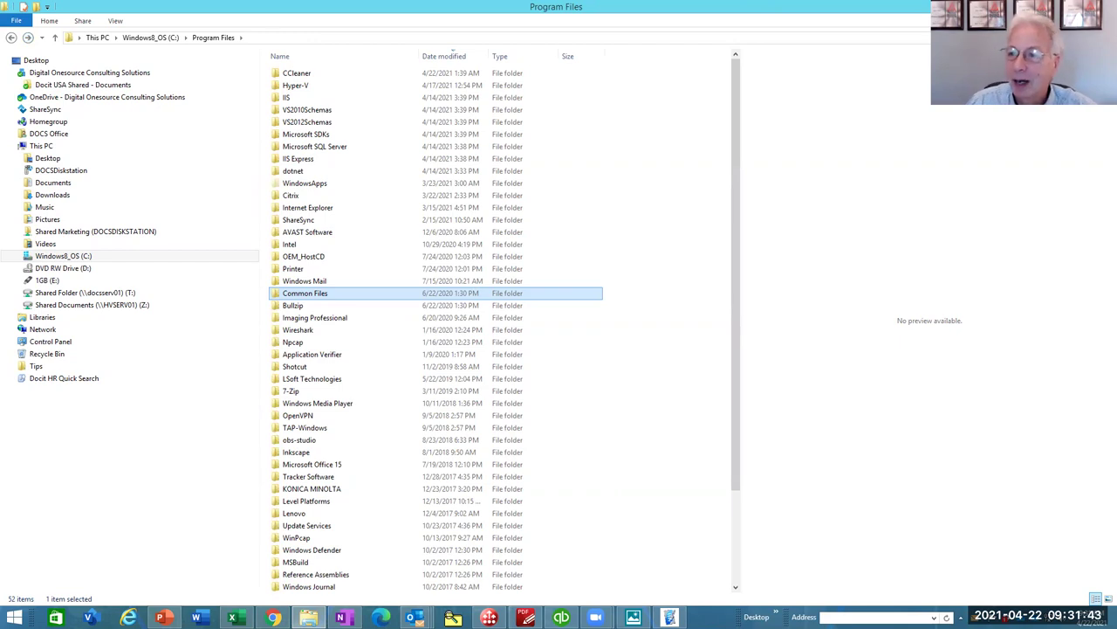
key("alt+Tab")
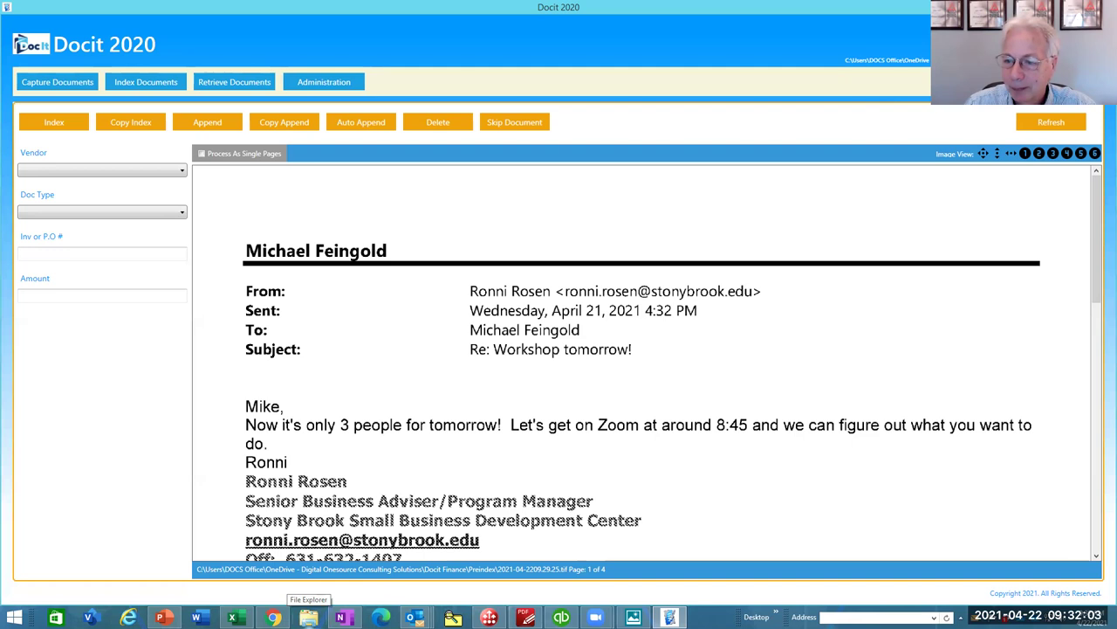
- Look through the OneDrive - Digital Onesource Consulting Solutions folder in File Explorer, then examine the Scanned Documents folder in Documents
left_click(308, 617)
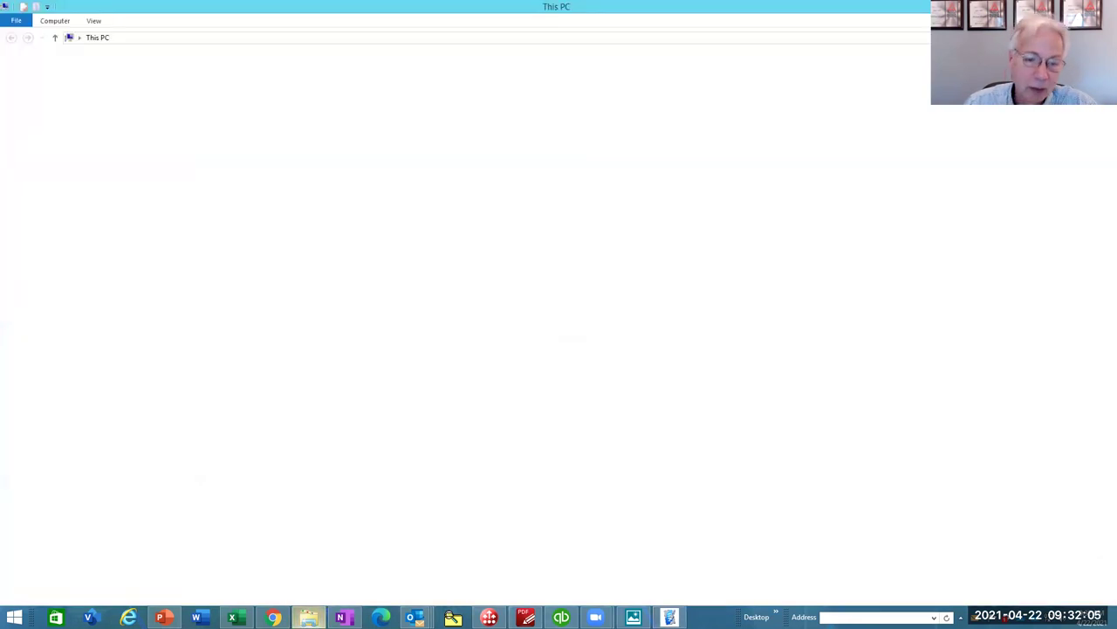
left_click(120, 300)
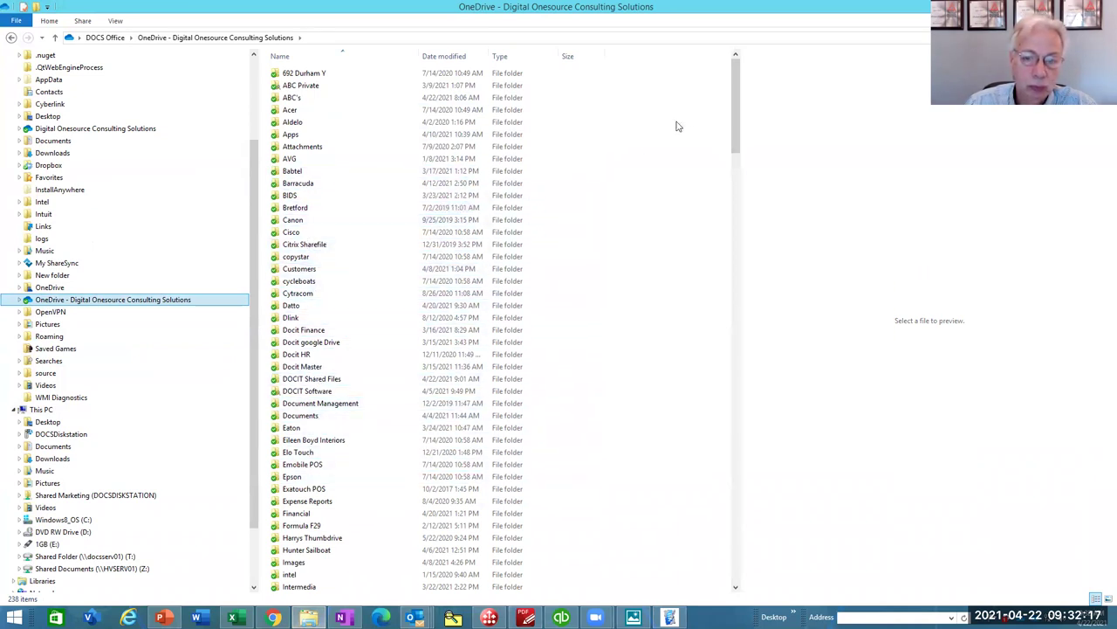
left_click_drag(736, 111, 741, 178)
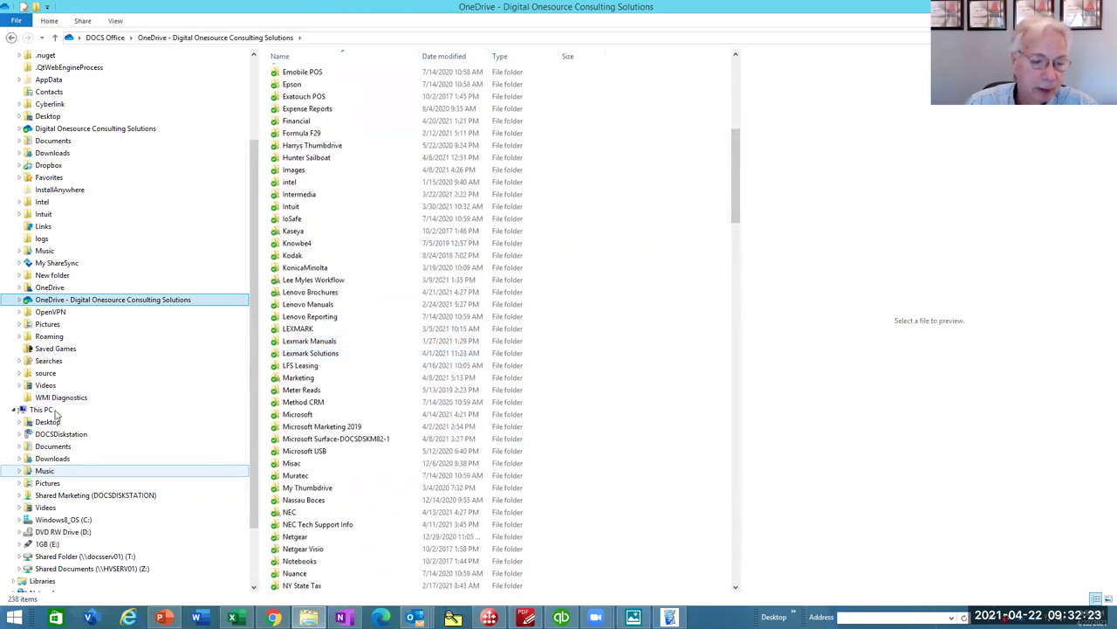
left_click(43, 141)
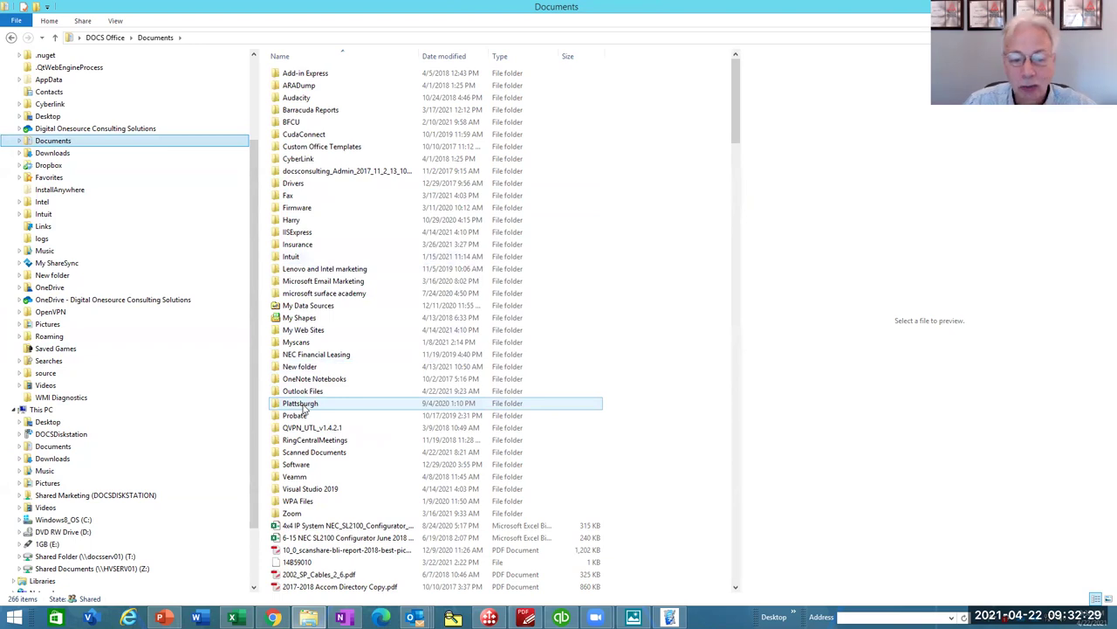
double_click(320, 451)
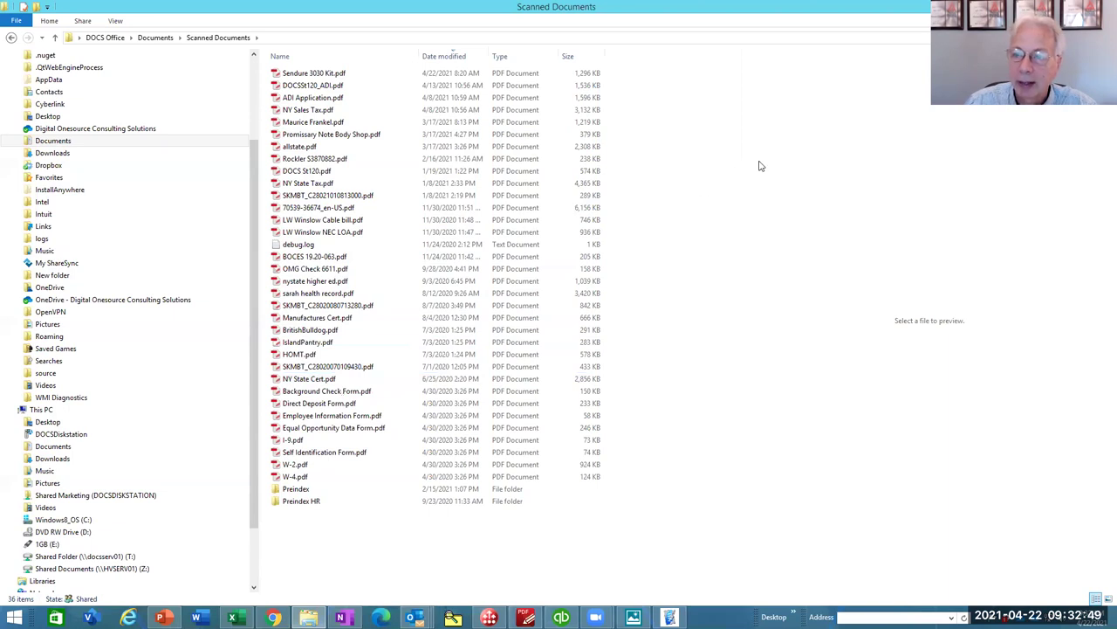
key("ctrl+f")
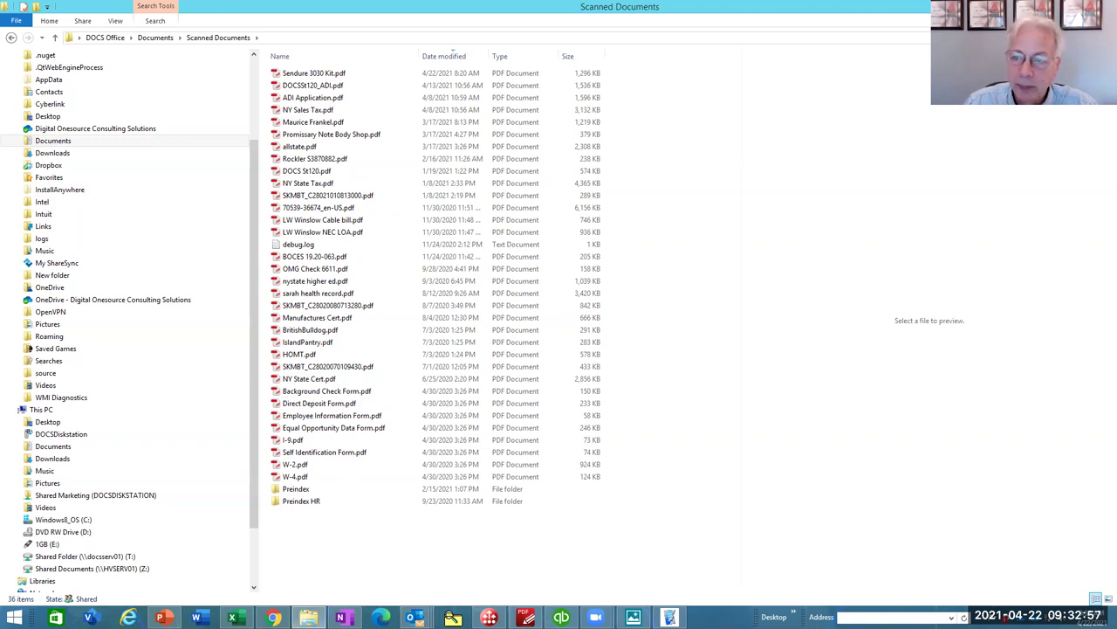
- Open Docit Finance Quicksearch from the desktop and search the DOCS Store Finance documents for "boces"
left_click(669, 618)
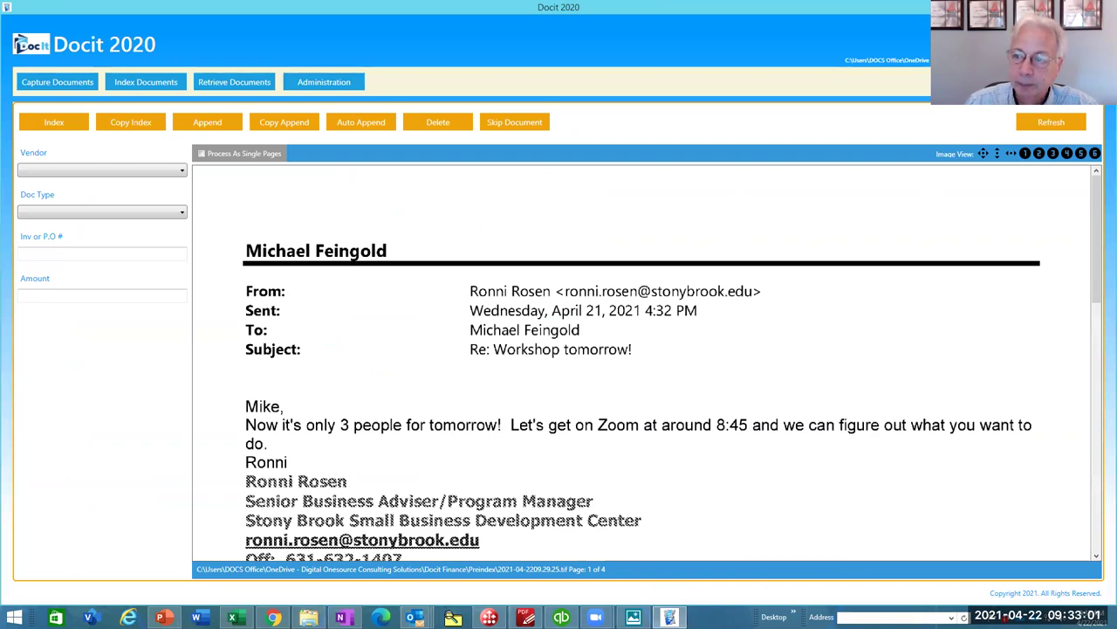
key("super+d")
double_click(808, 572)
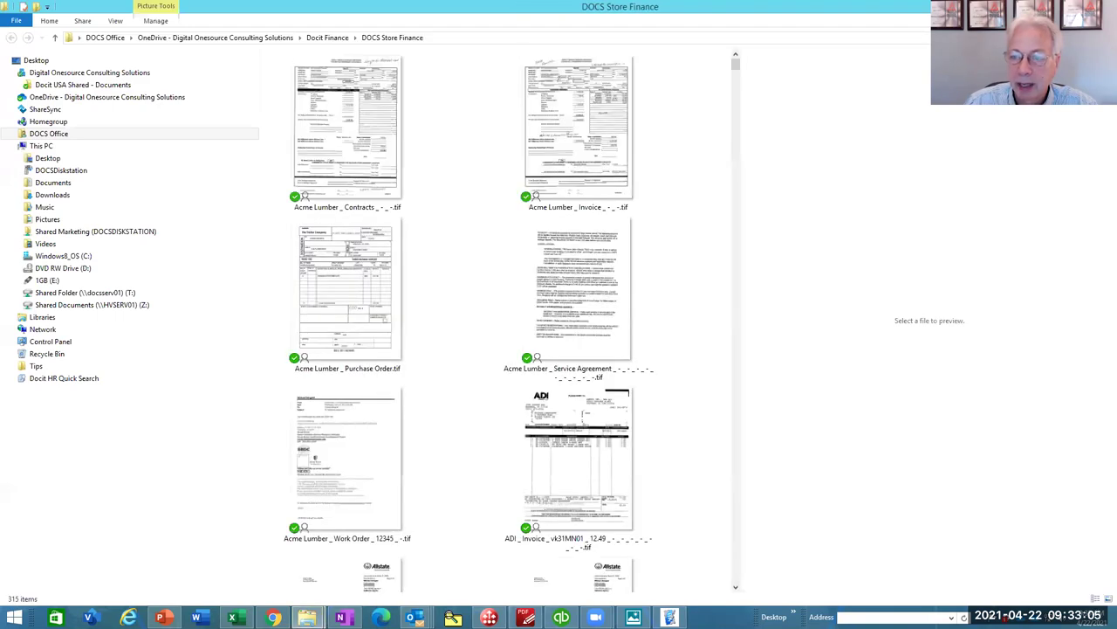
type("boces")
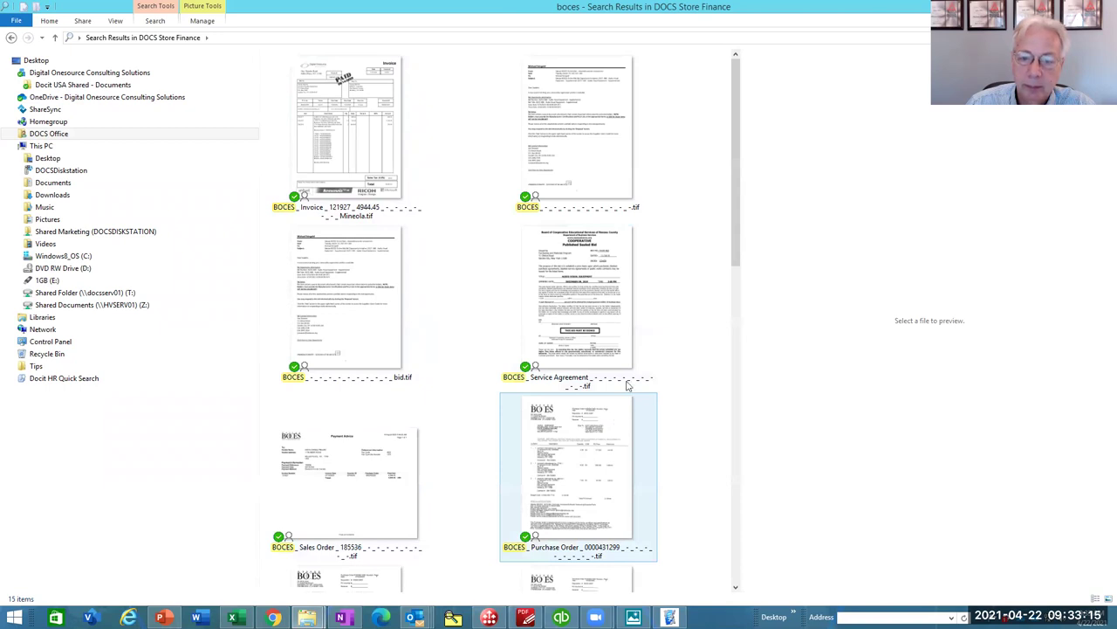
left_click_drag(739, 237, 738, 319)
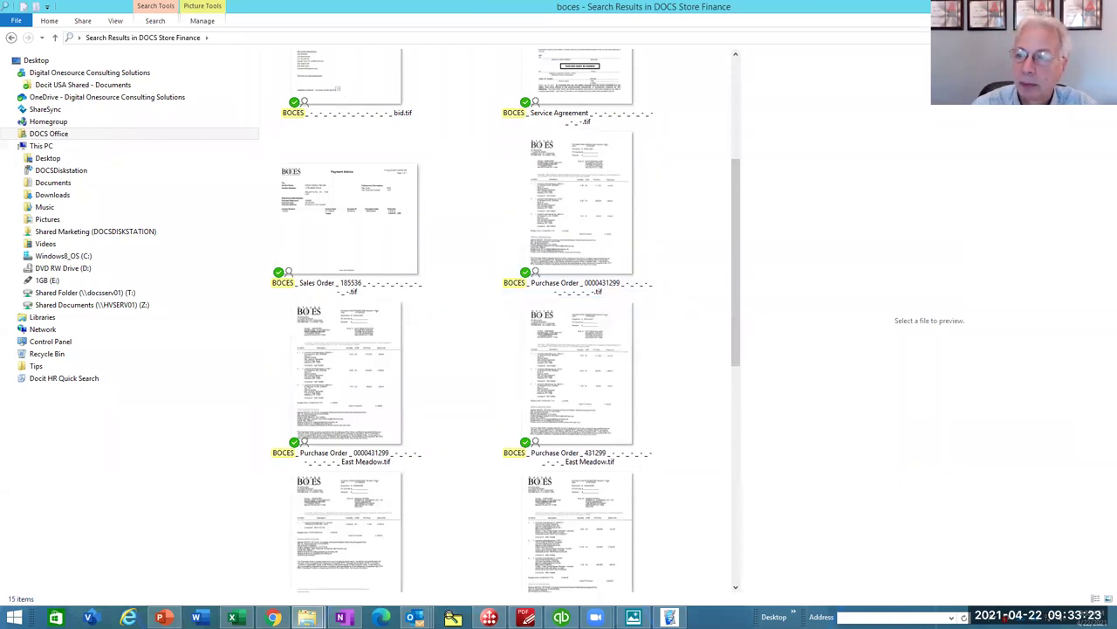
- Search the finance documents by the BOCES purchase order's number, view the matching East Meadow order, and close it along with the search window
key("ctrl+a")
key("BackSpace")
type("431299")
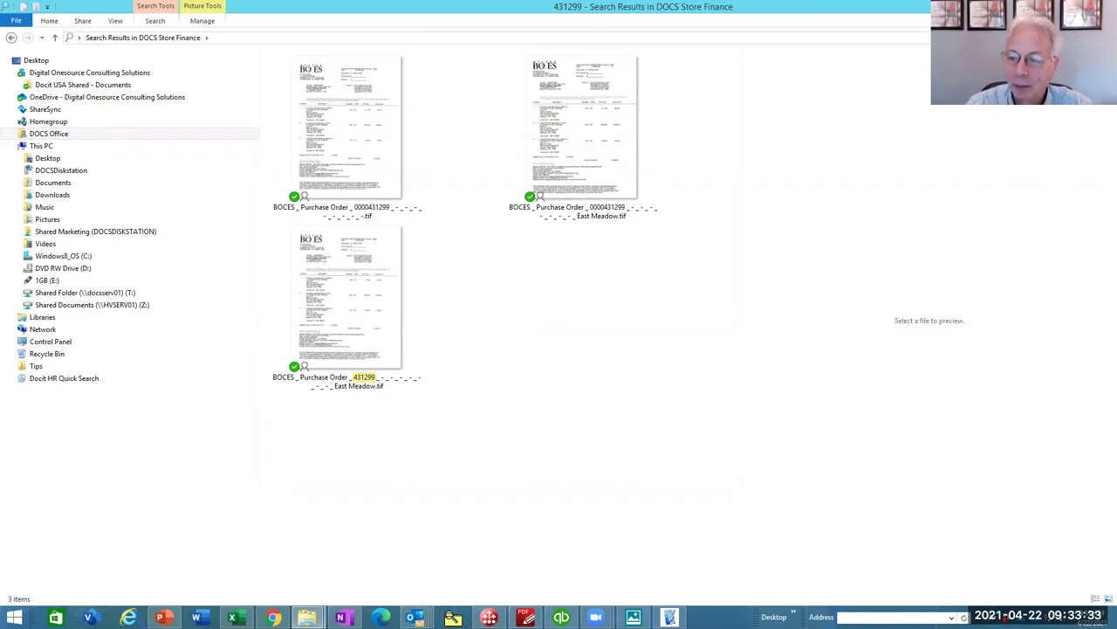
left_click(346, 321)
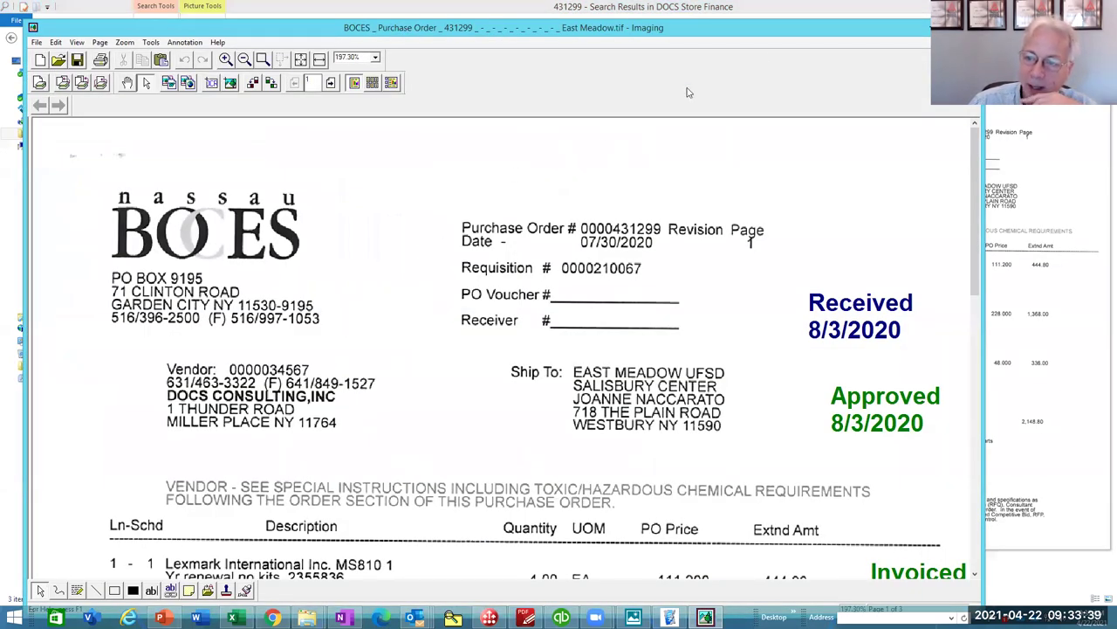
key("alt+F4")
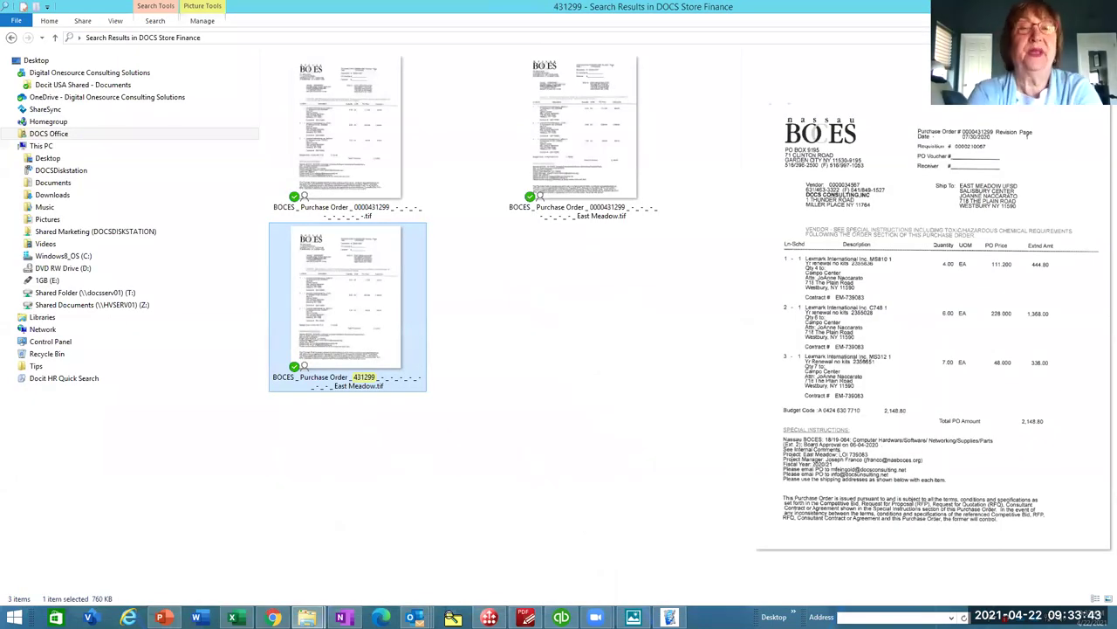
key("alt+F4")
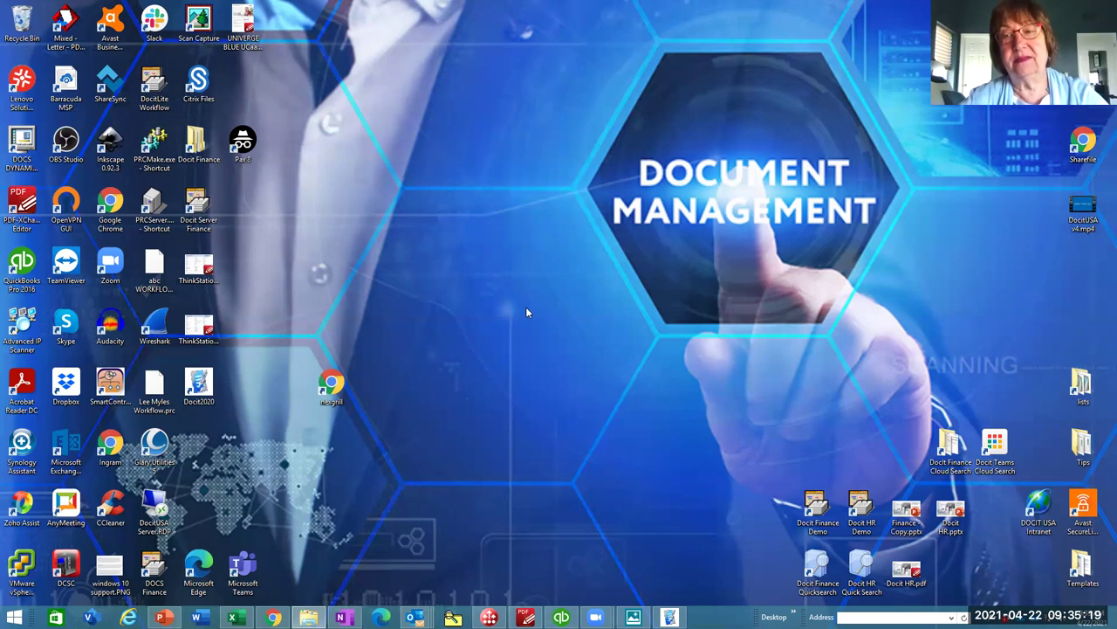
- Switch to PDF-XChange Editor, check the Barracuda invoice's print settings without printing, and close the invoice and the editor
key("alt+Tab")
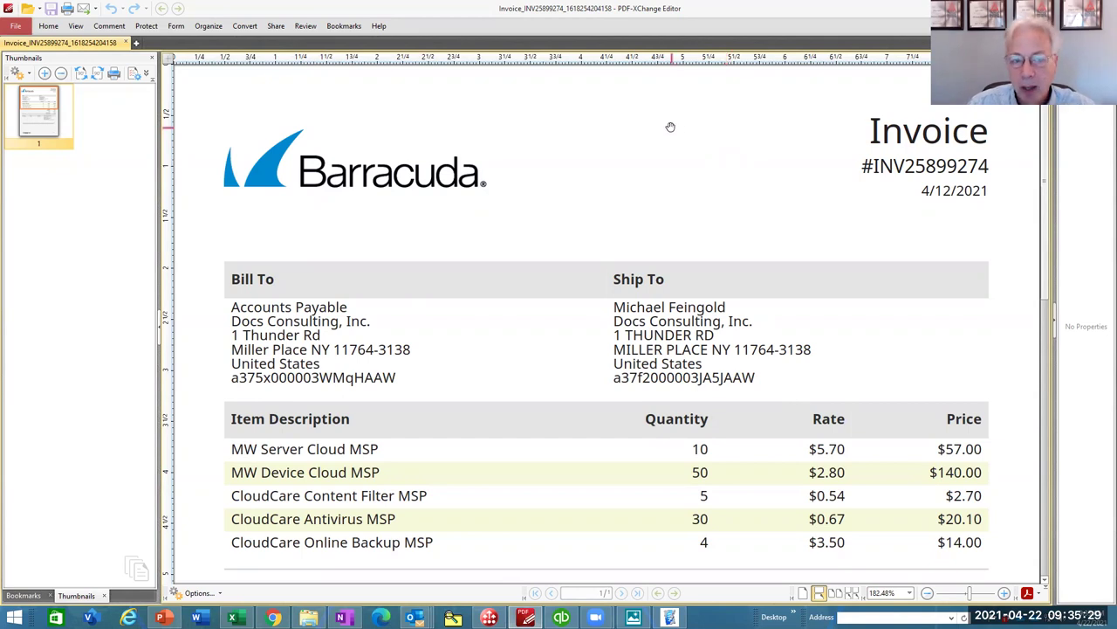
left_click(15, 28)
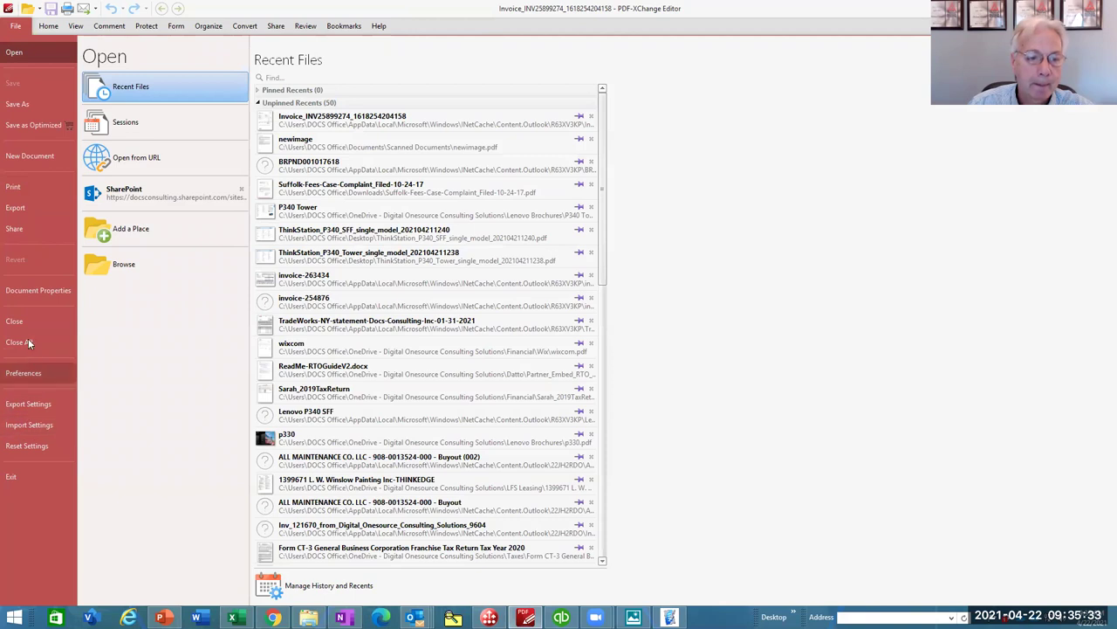
left_click(39, 194)
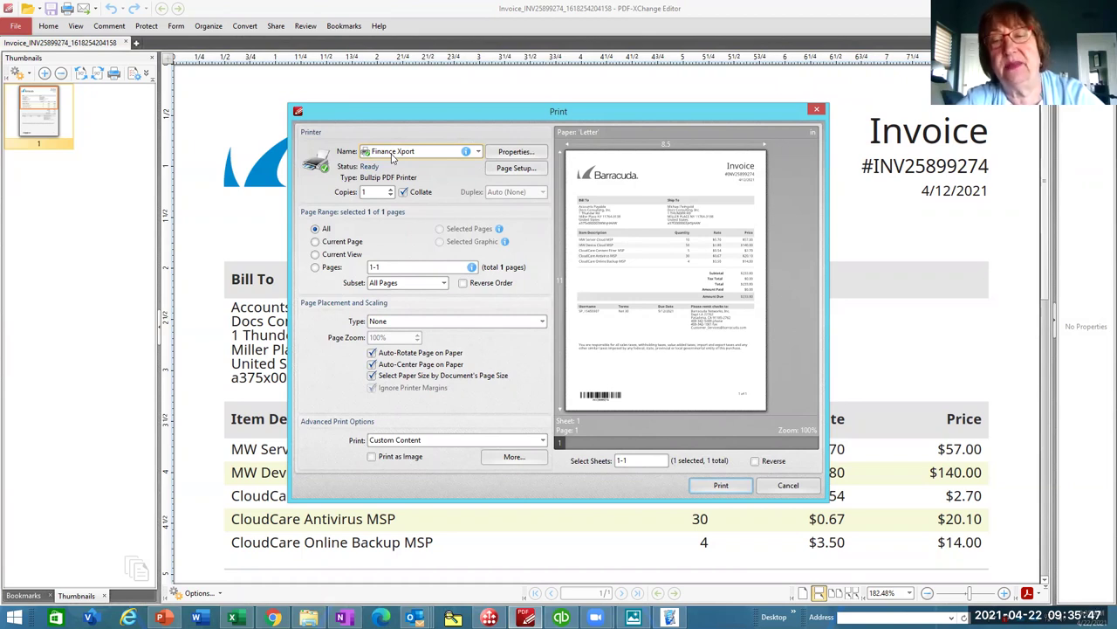
left_click(810, 487)
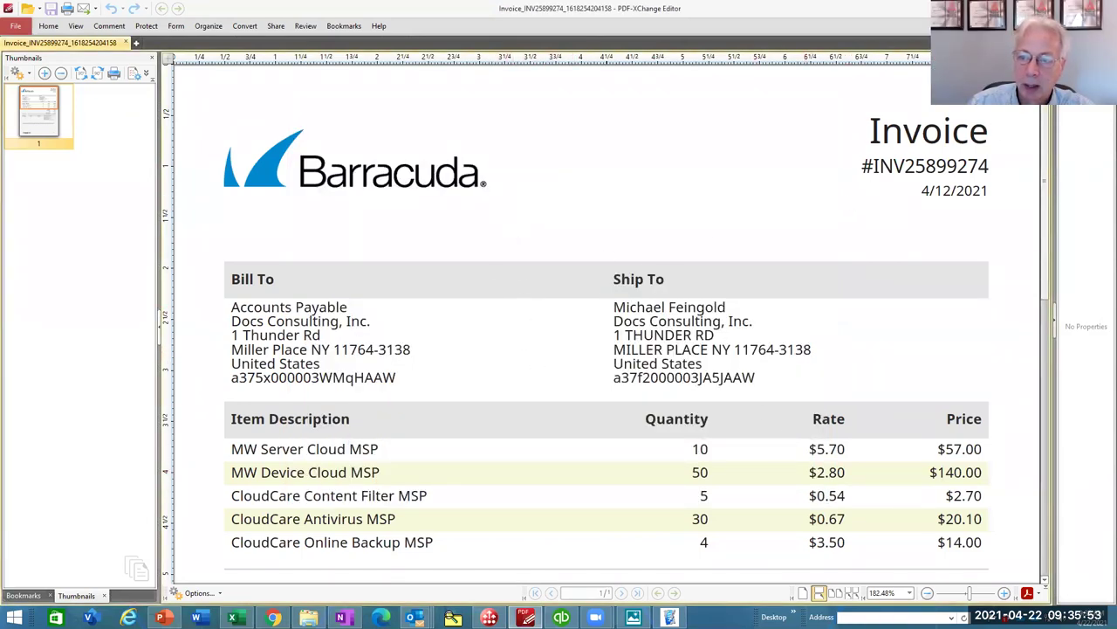
key("ctrl+w")
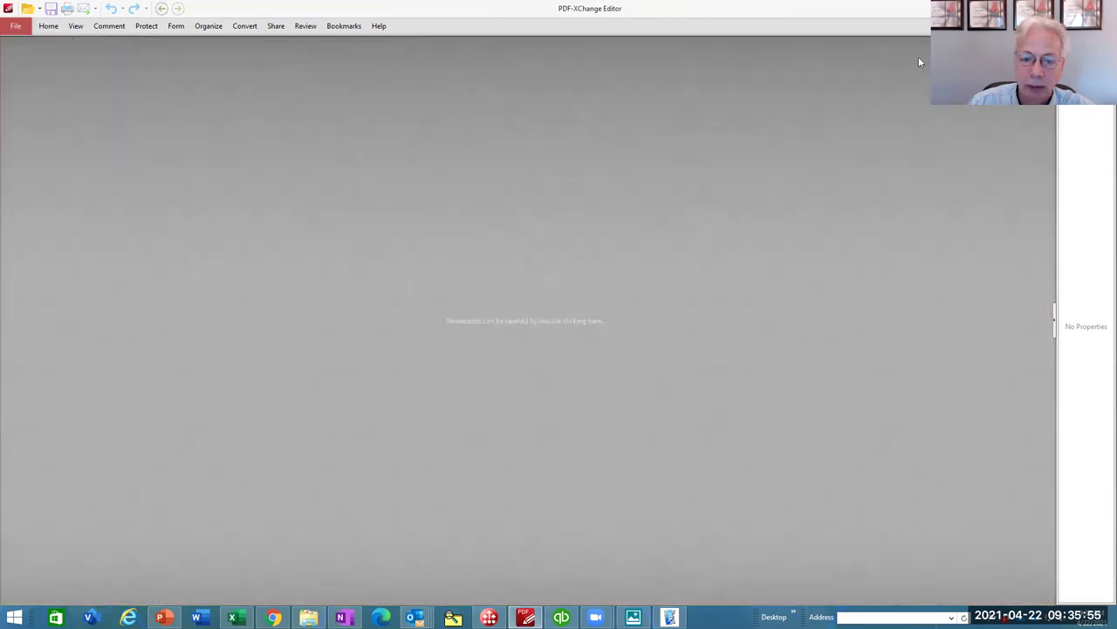
key("alt+F4")
- Switch to the Outlook inbox and search the current mailbox for "invoice"
mouse_move(415, 616)
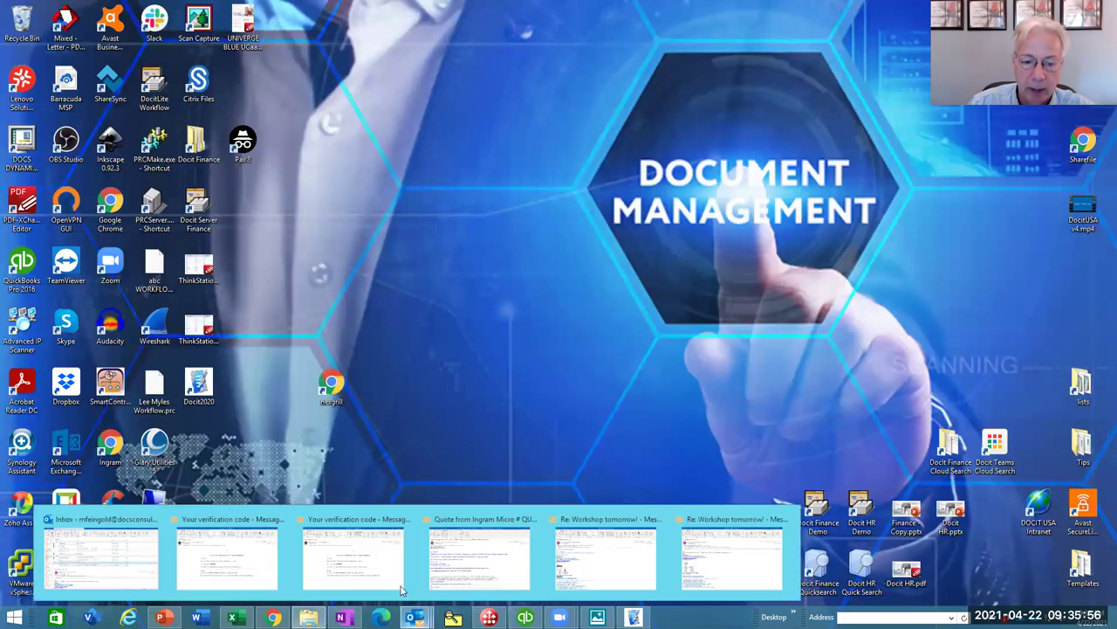
left_click(94, 563)
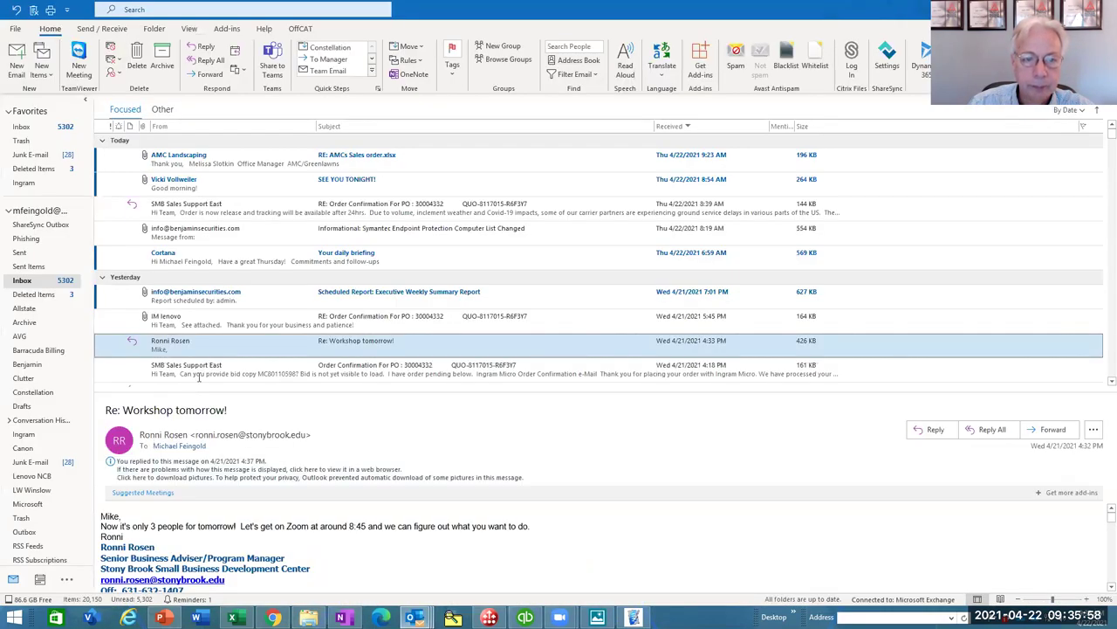
left_click(171, 12)
type("invoice")
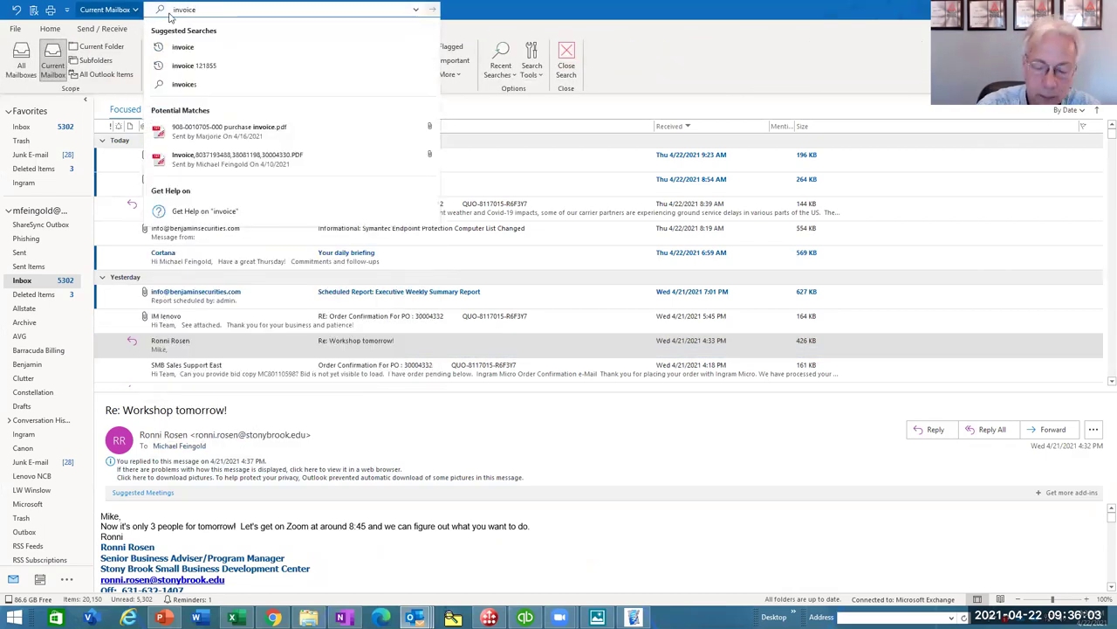
key("Return")
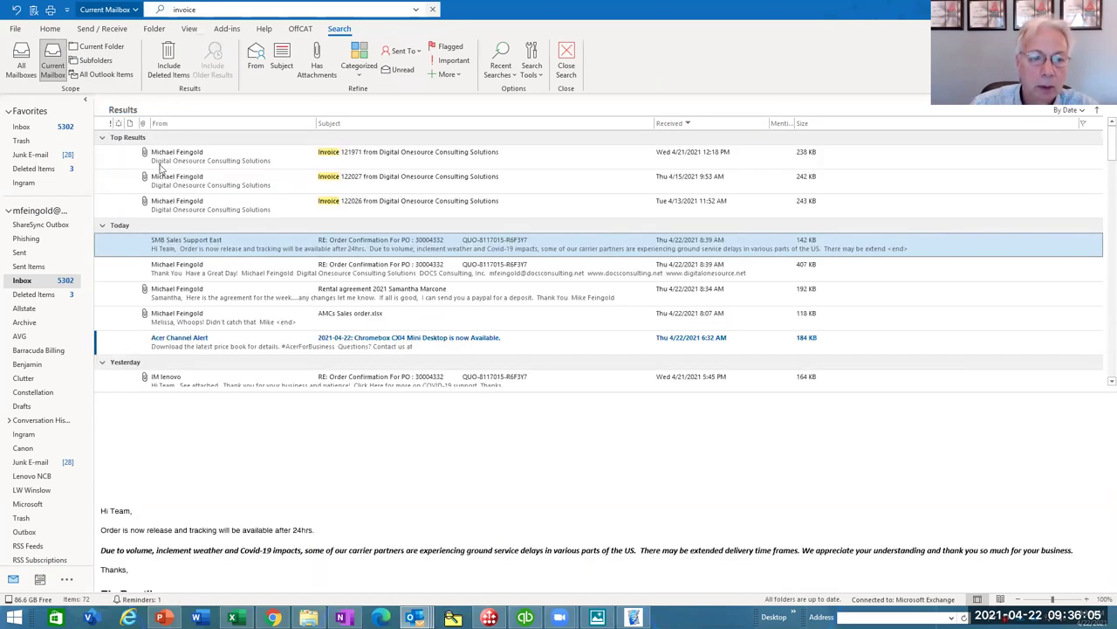
- Open the most recent top-result invoice message from Digital Onesource Consulting Solutions and its attached PDF invoice
left_click(249, 164)
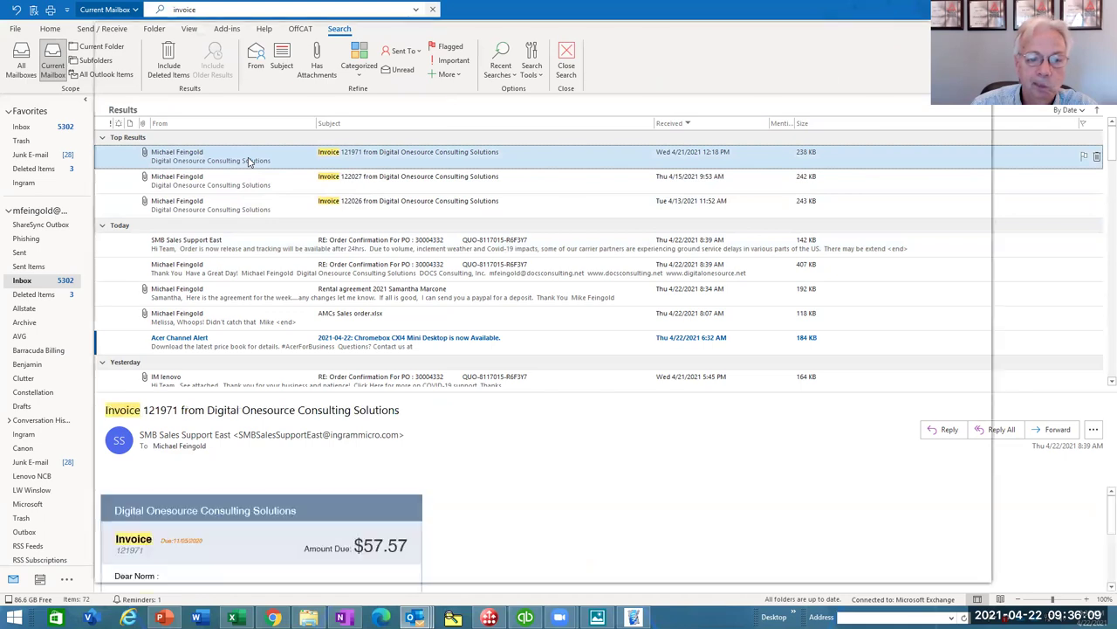
double_click(249, 157)
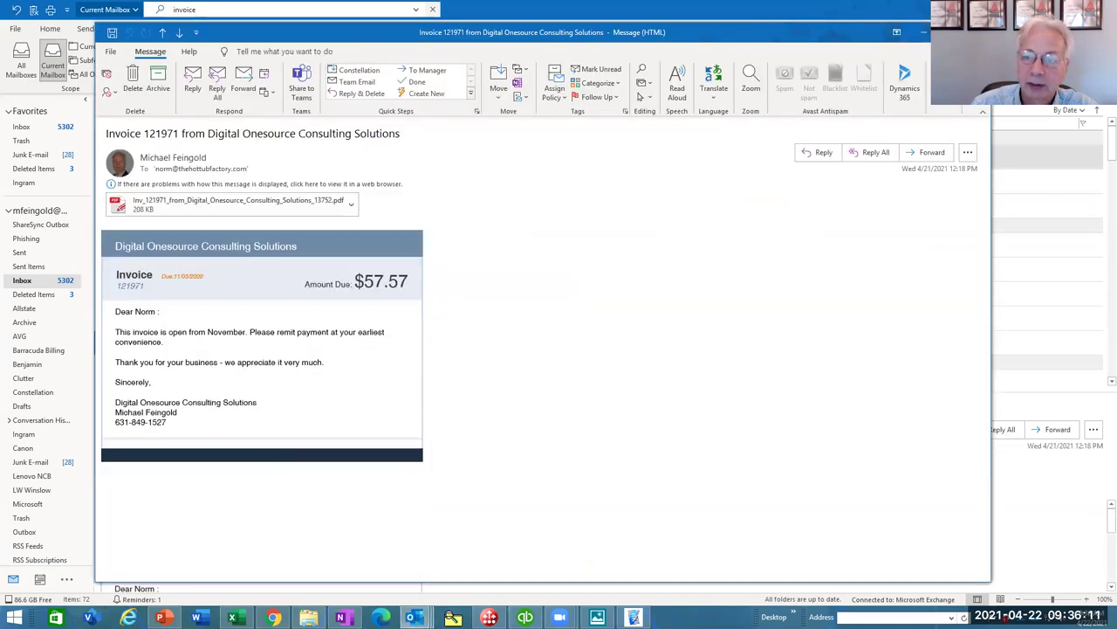
double_click(273, 208)
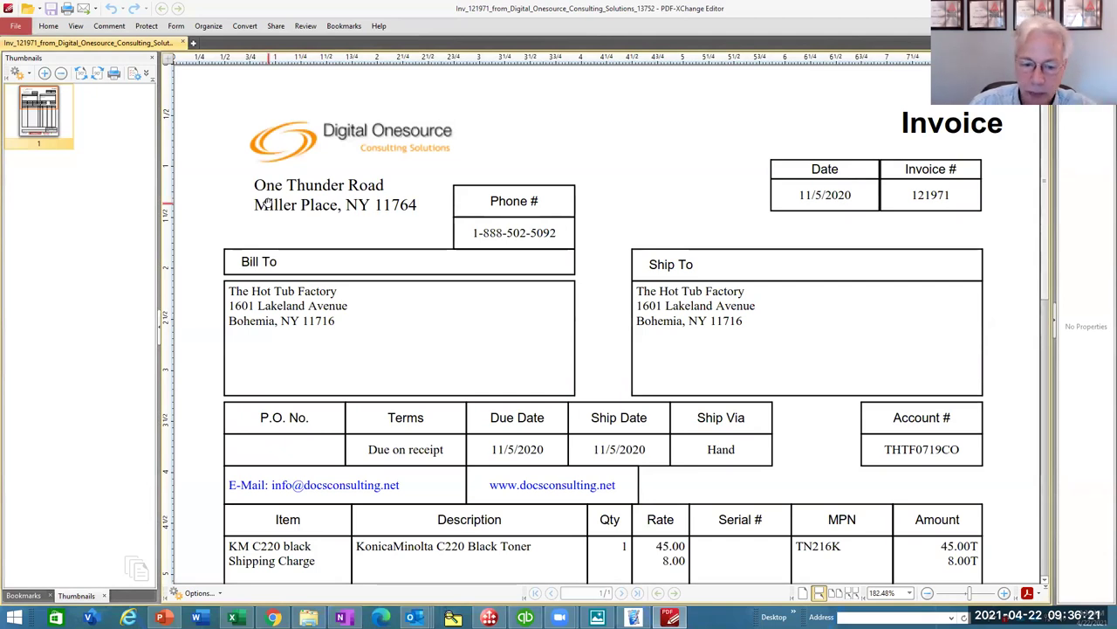
- Send the open Digital Onesource Consulting Solutions invoice to the Finance Xport printer and return to the Outlook search results
key("super+t")
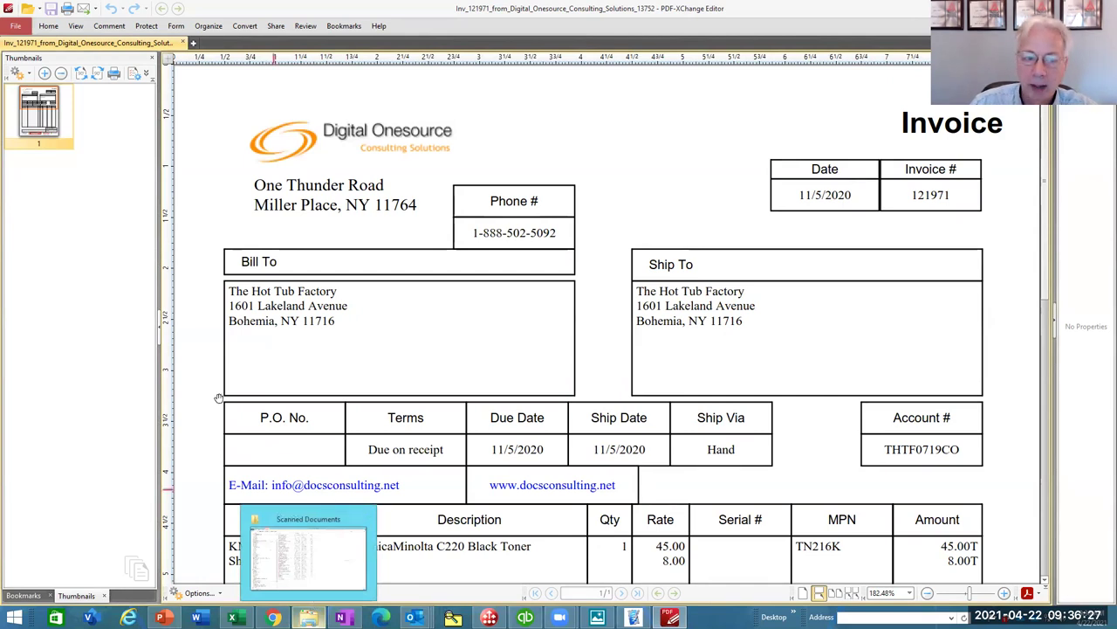
left_click(15, 27)
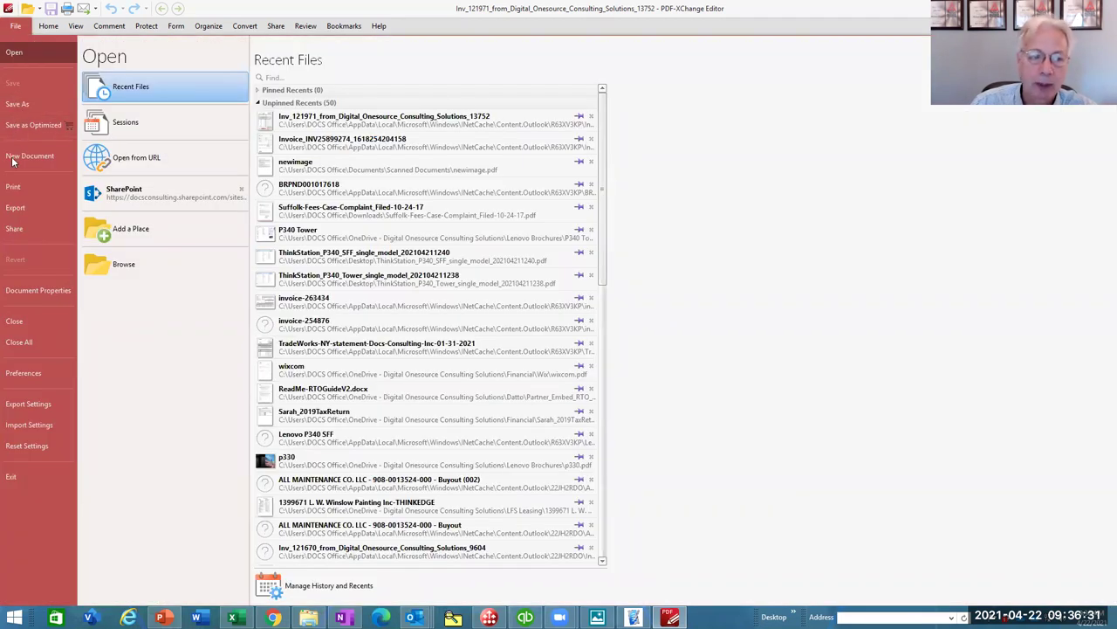
left_click(12, 186)
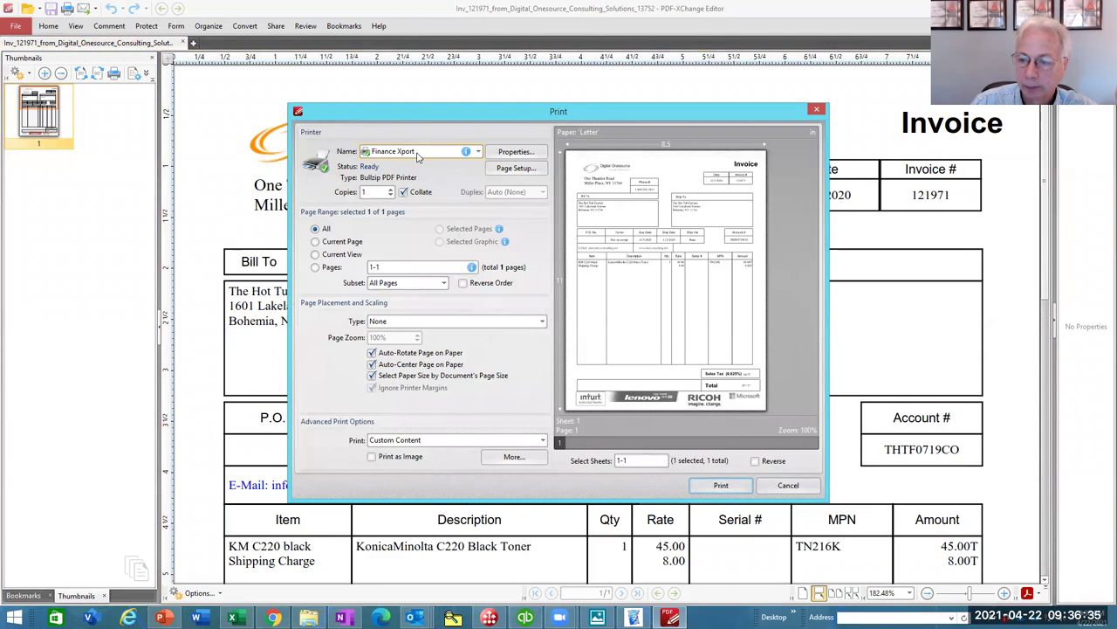
left_click(720, 486)
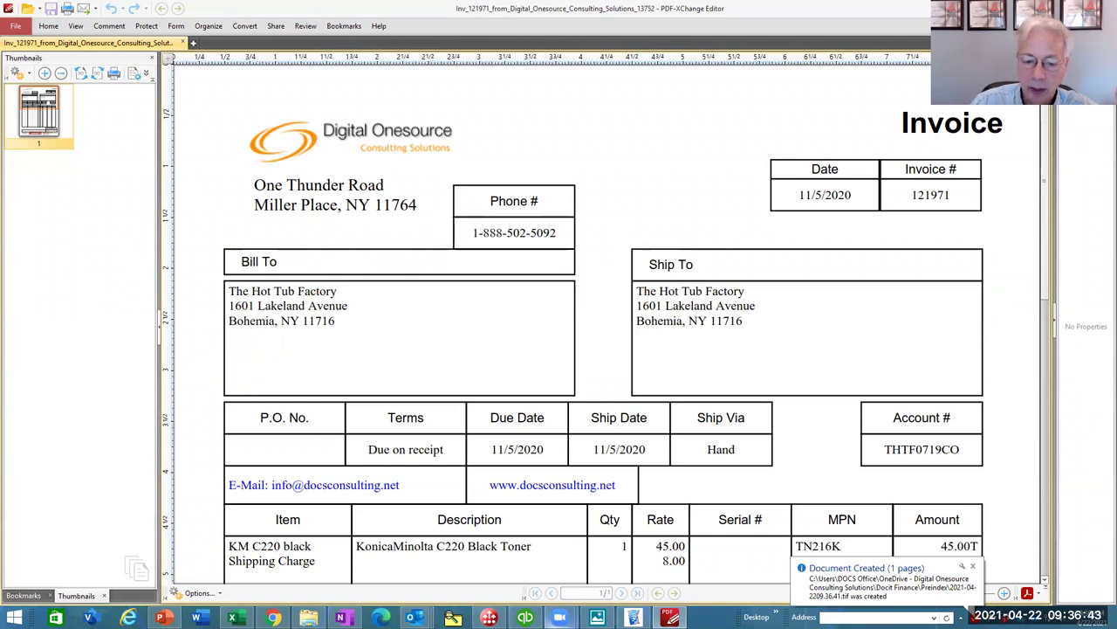
key("alt+Tab")
key("Escape")
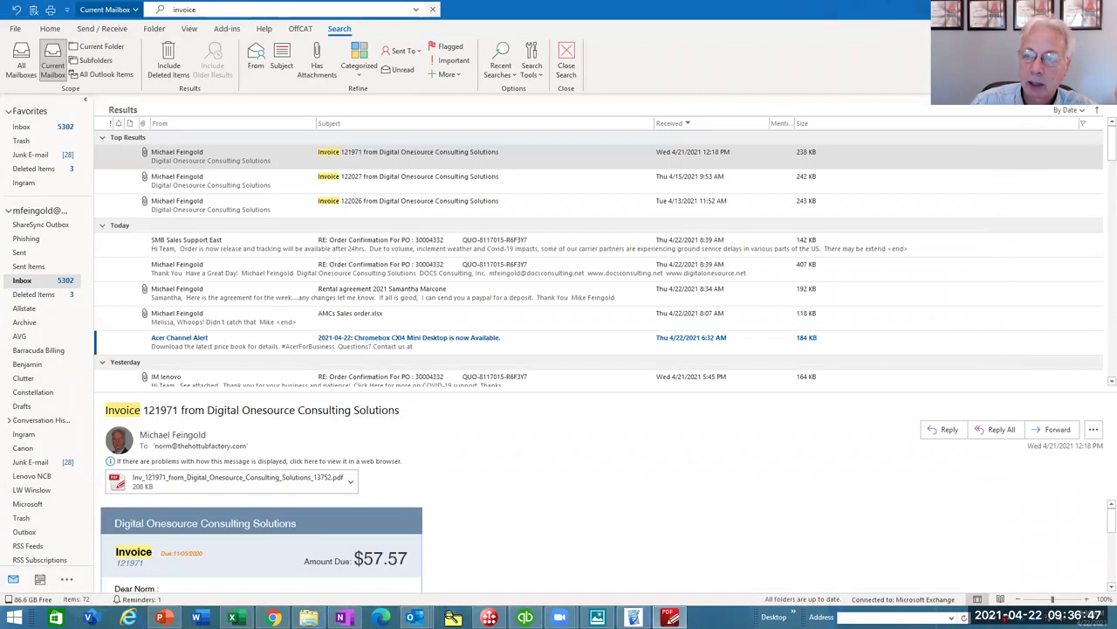
- Launch Docit 2020 and skip through the documents waiting for indexing until the captured Digital Onesource invoice for The Hot Tub Factory
key("super+d")
double_click(203, 373)
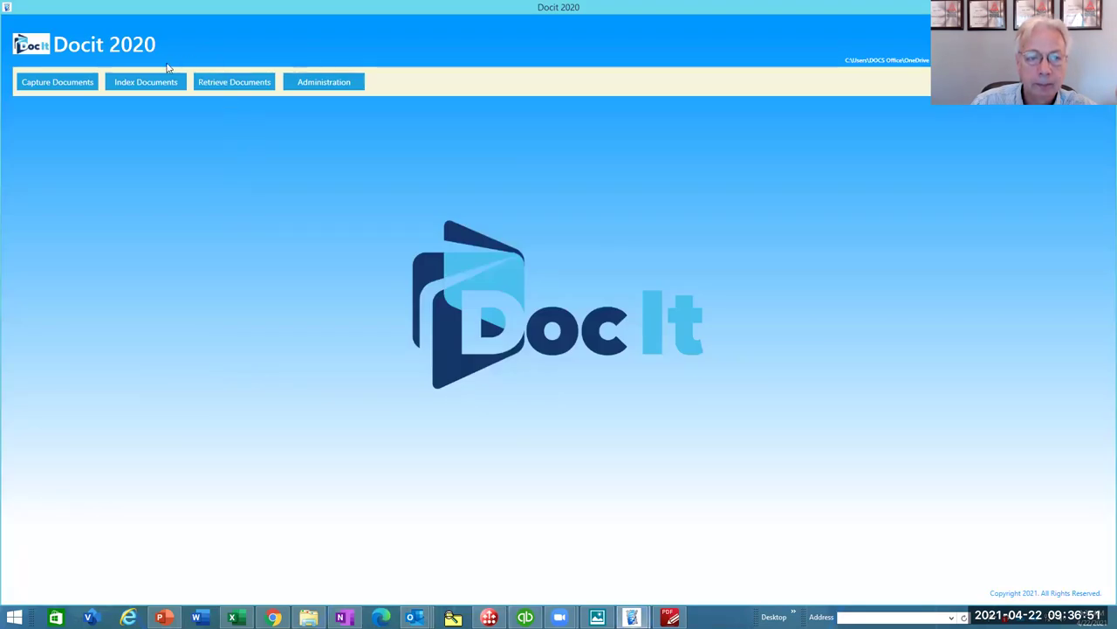
left_click(158, 79)
left_click(529, 123)
left_click(530, 123)
left_click(530, 124)
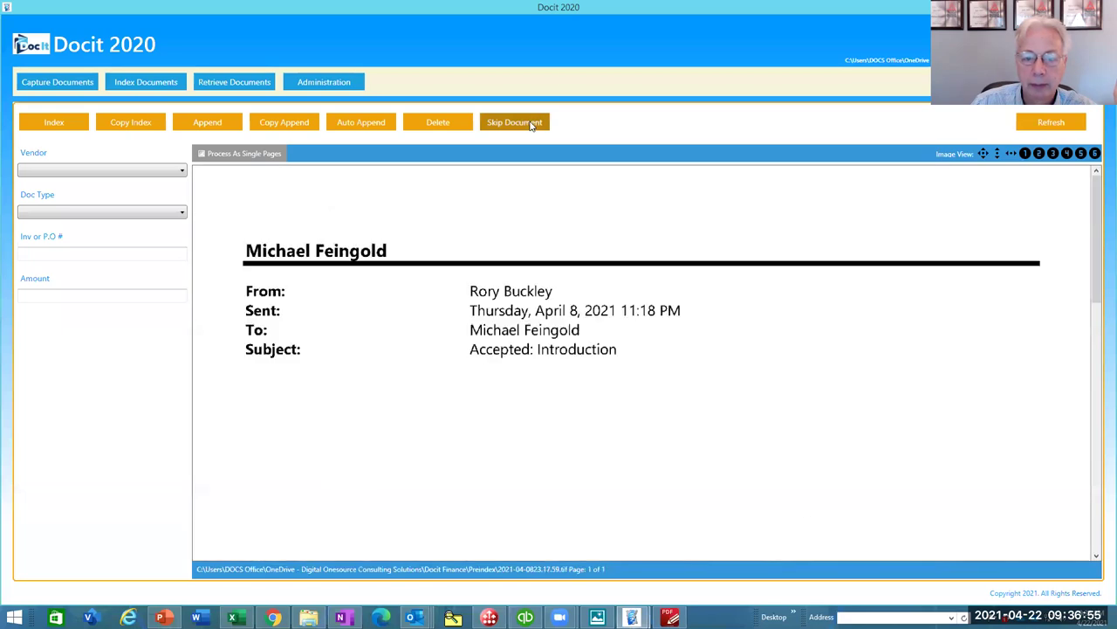
left_click(530, 123)
left_click(530, 123)
left_click(530, 123)
left_click(530, 123)
left_click(530, 123)
left_click(530, 123)
left_click(530, 123)
left_click(530, 123)
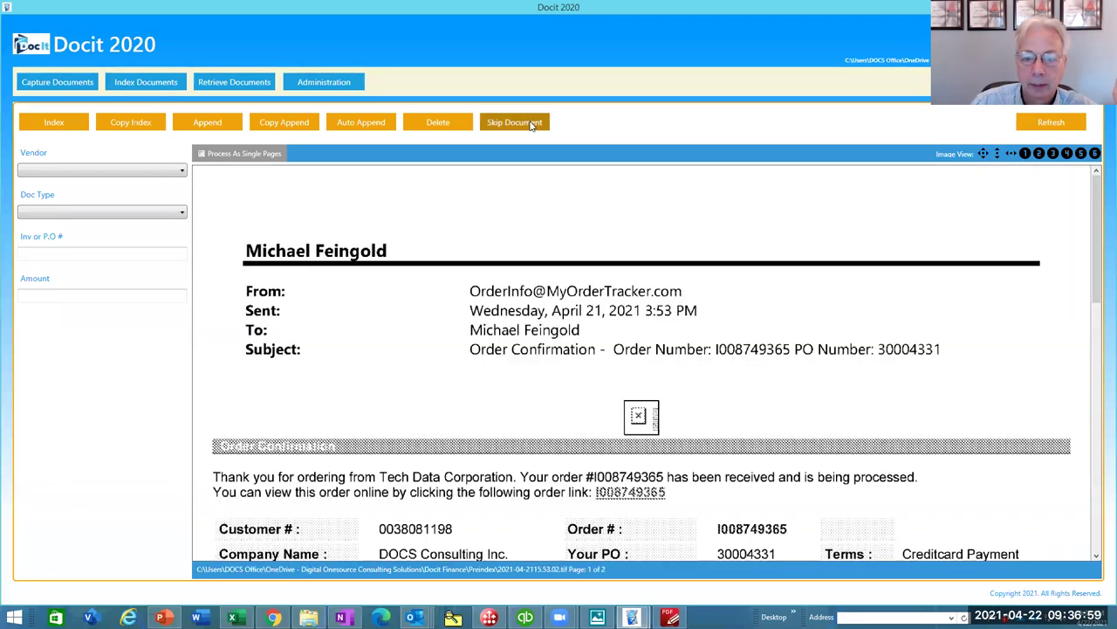
left_click(530, 123)
left_click(530, 123)
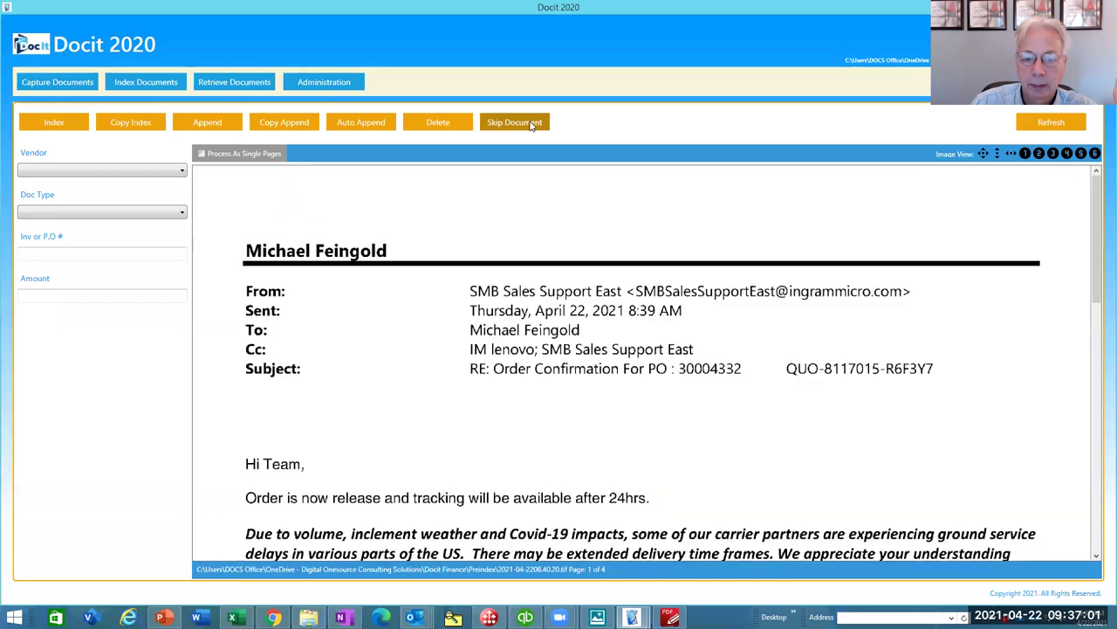
left_click(529, 123)
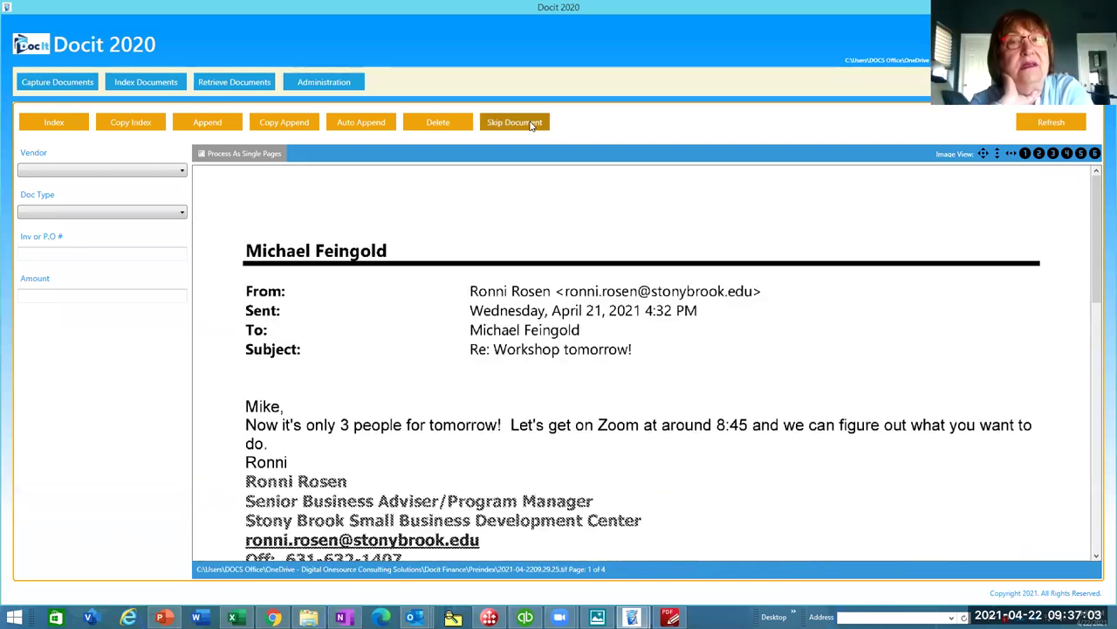
left_click(530, 123)
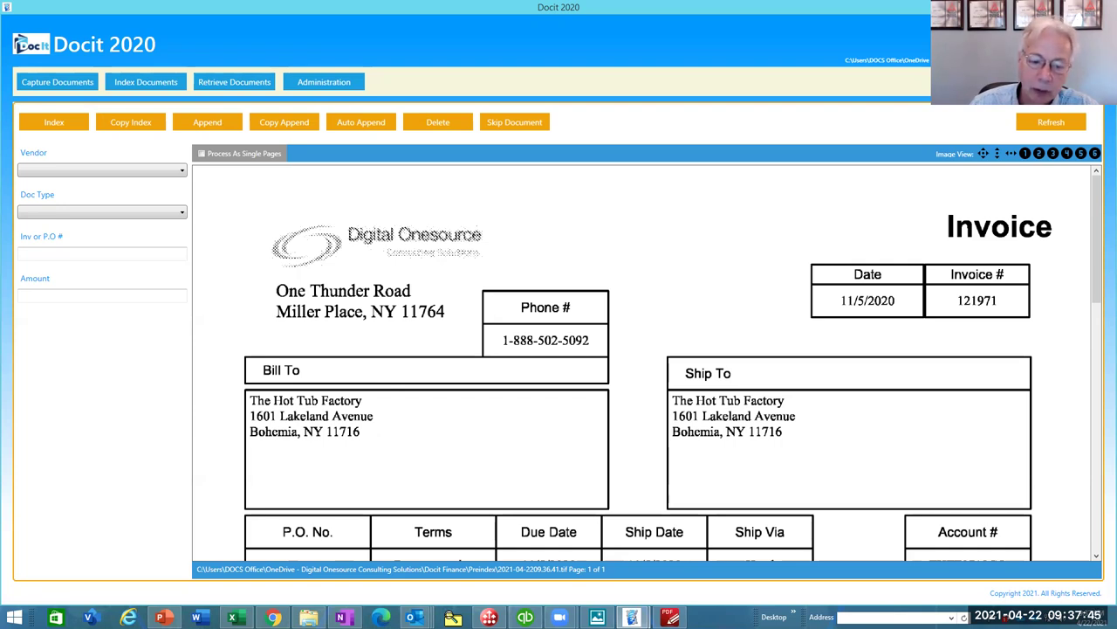
- Switch to File Explorer, view the OneDrive - Digital Onesource Consulting Solutions folder list, and return to the invoice in Docit 2020
key("alt+Tab")
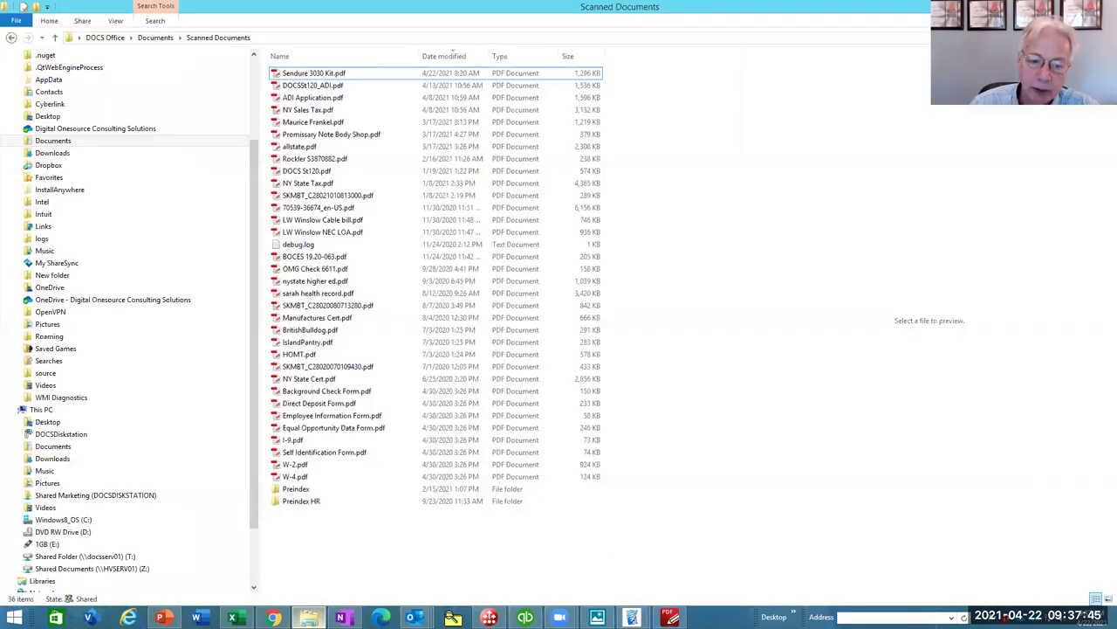
left_click(90, 302)
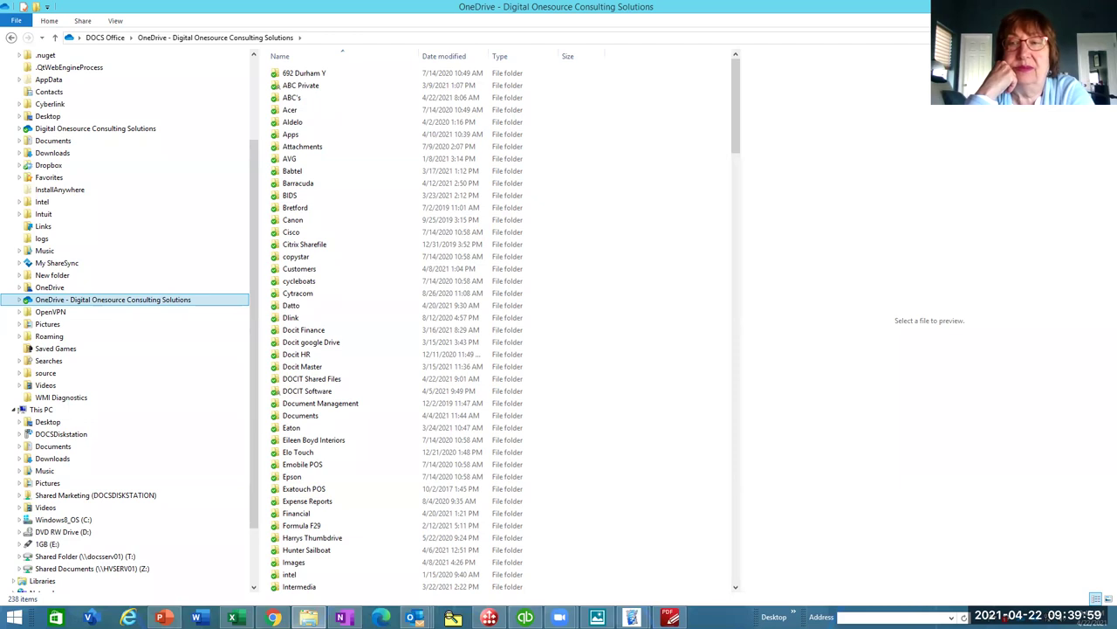
key("alt+Tab")
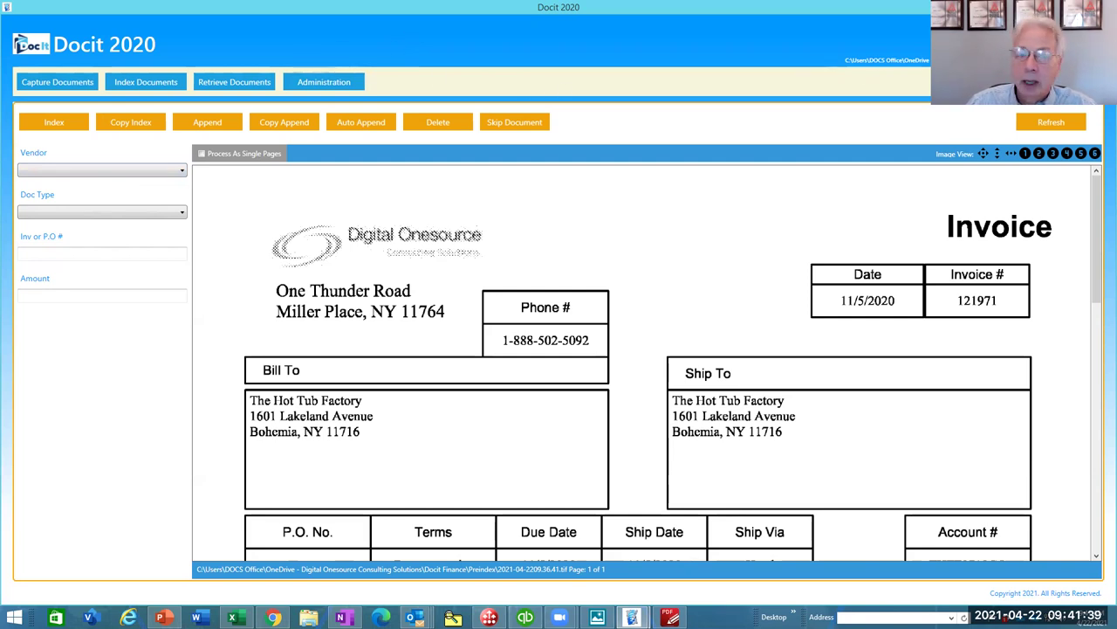
- Switch to Outlook and widen the mailbox folder list beside the invoice search results
key("super+d")
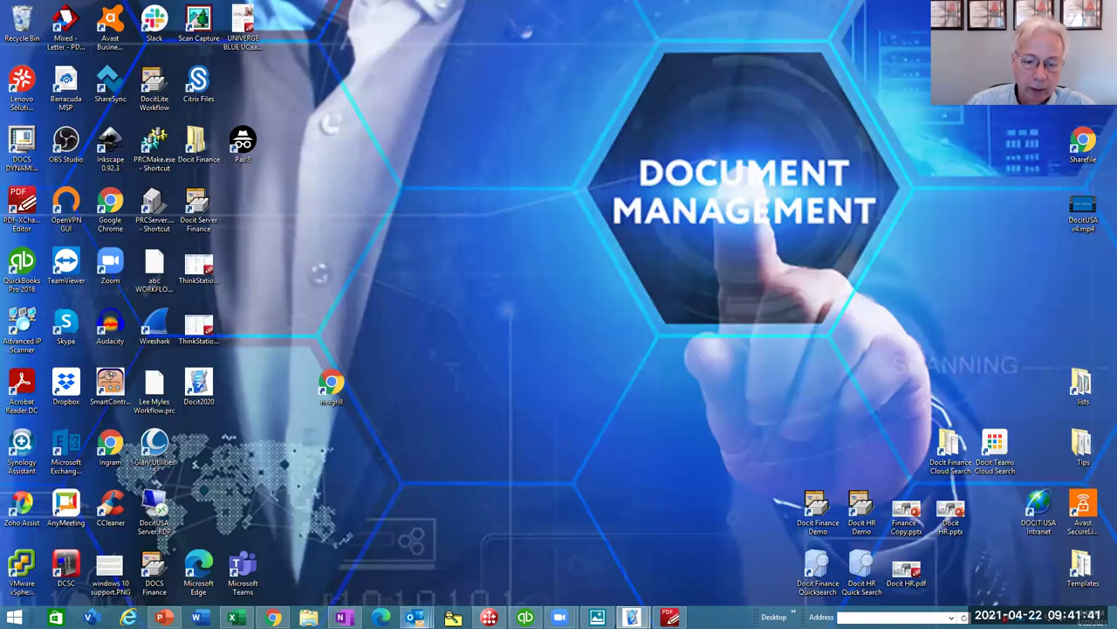
left_click(415, 617)
left_click(129, 558)
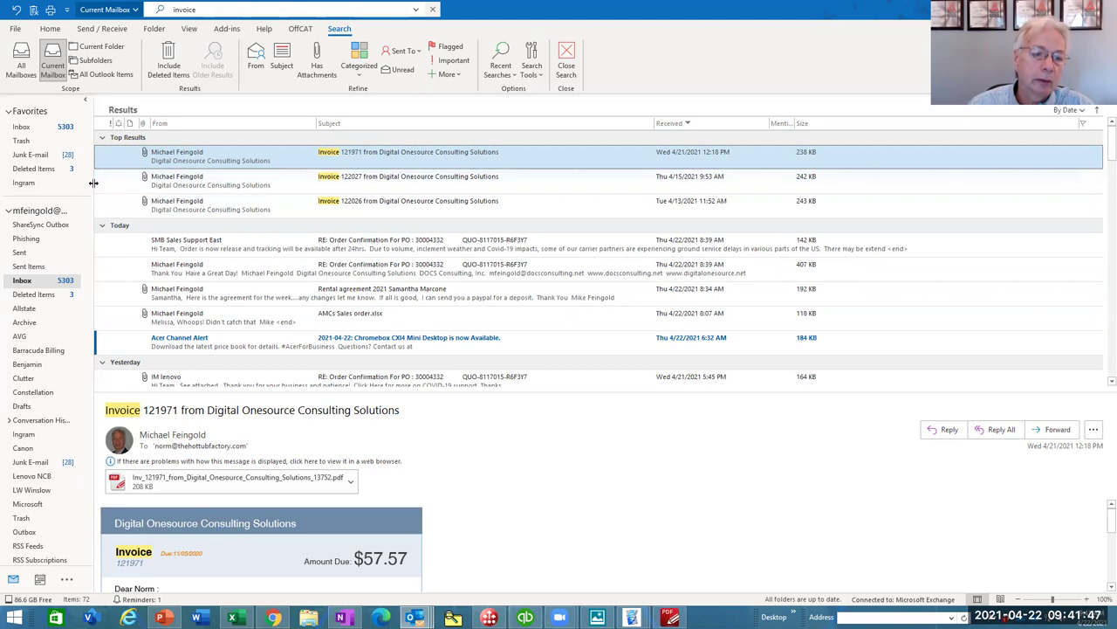
left_click_drag(93, 183, 124, 183)
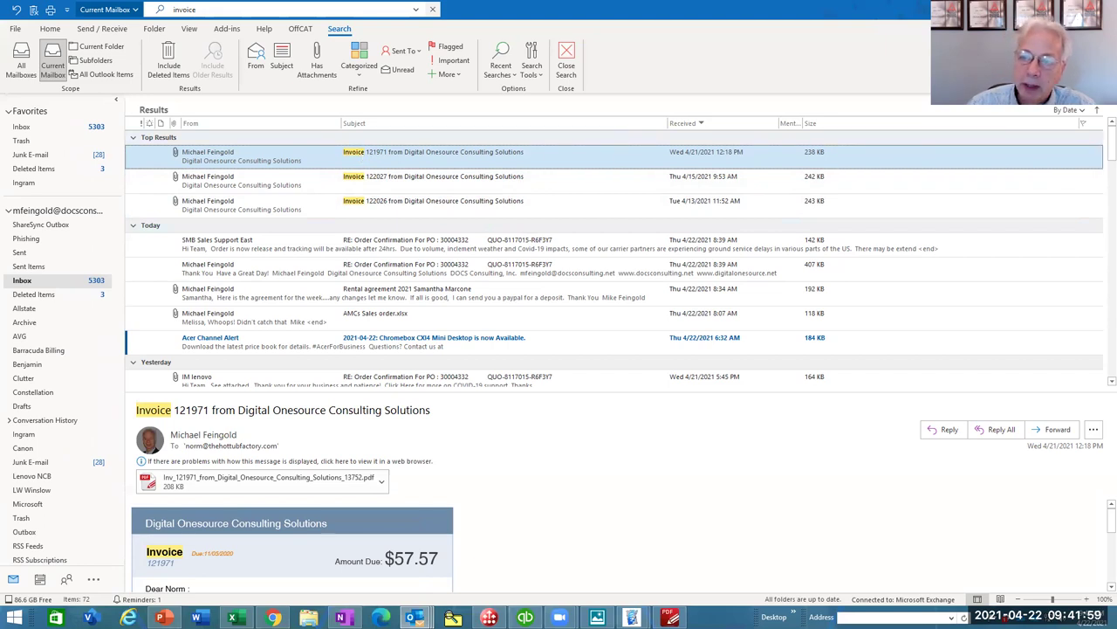
- Switch to the other Docit 2020 window and view the printed workshop e-mail waiting to be indexed
key("super+d")
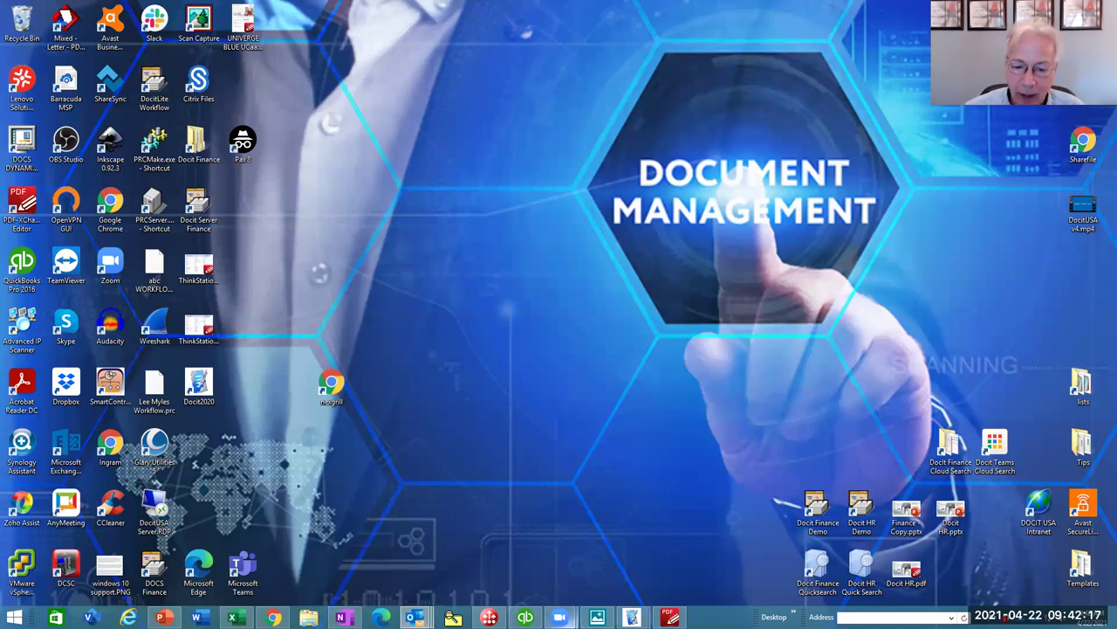
mouse_move(622, 614)
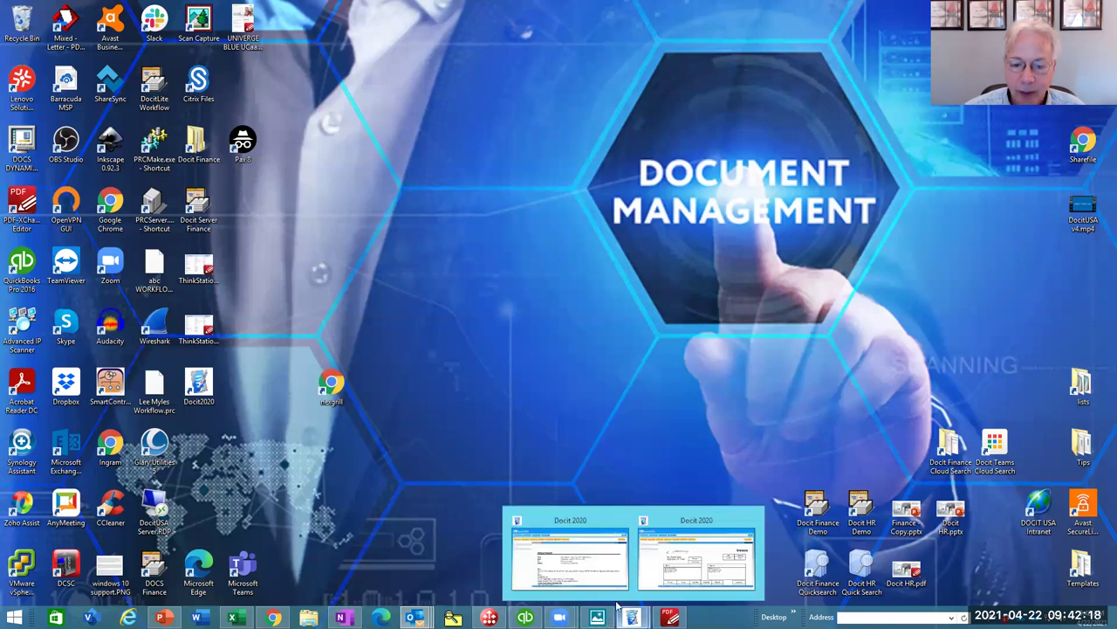
left_click(578, 562)
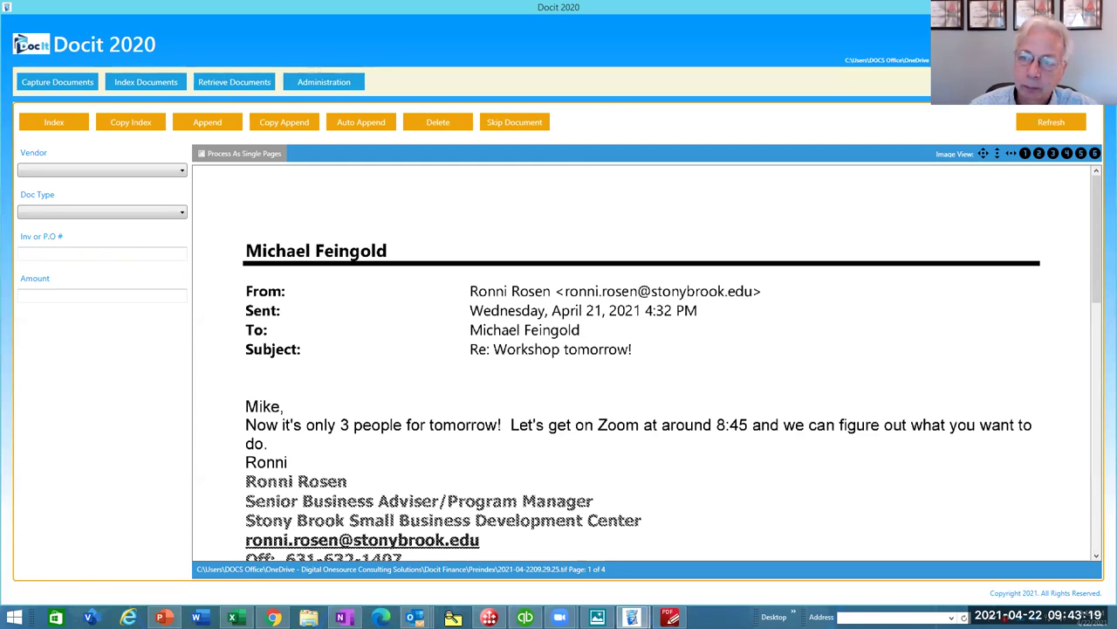
- Open the Docit Finance Quicksearch folder and show its document files as a list
key("super+d")
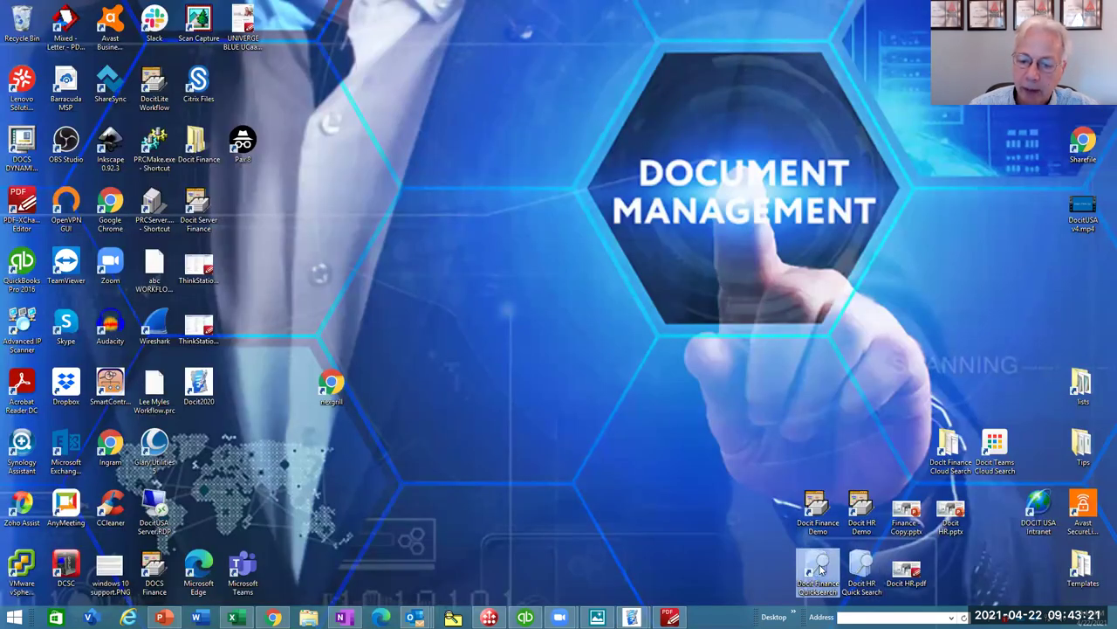
double_click(821, 570)
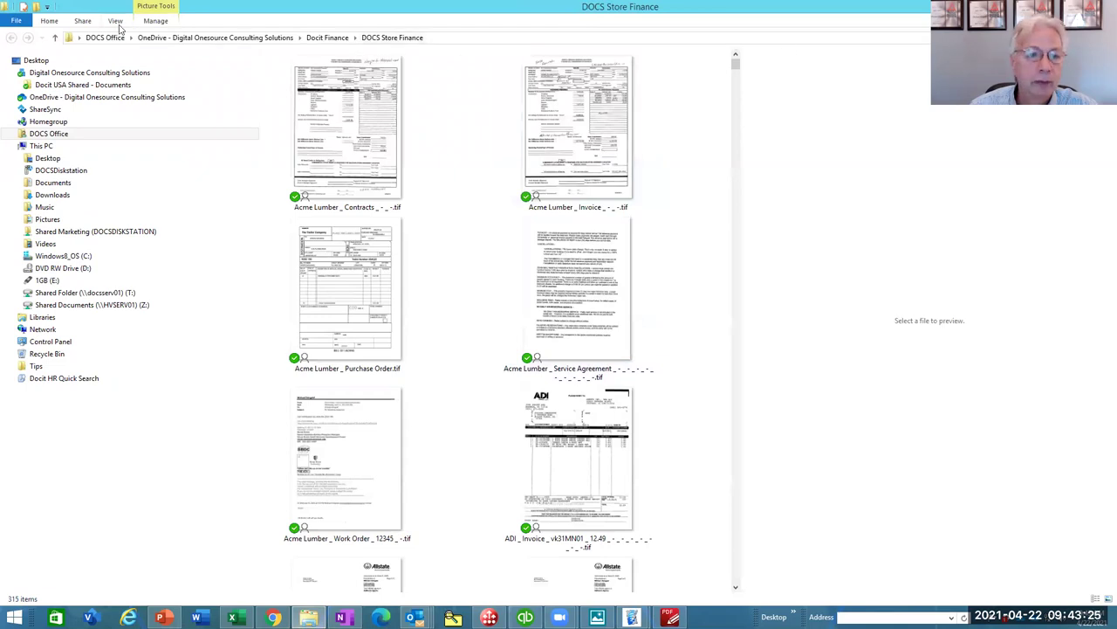
left_click(115, 21)
left_click(154, 62)
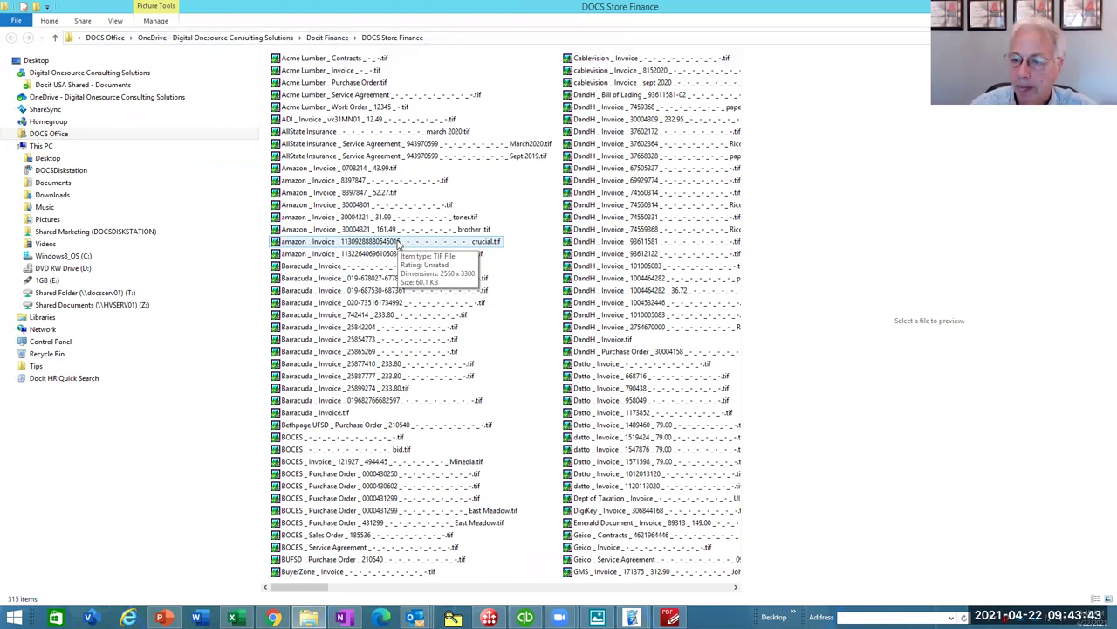
- Review the Amazon and BOCES file names, view the BOCES purchase order listed just above the East Meadow copies, and close it
left_click(424, 228)
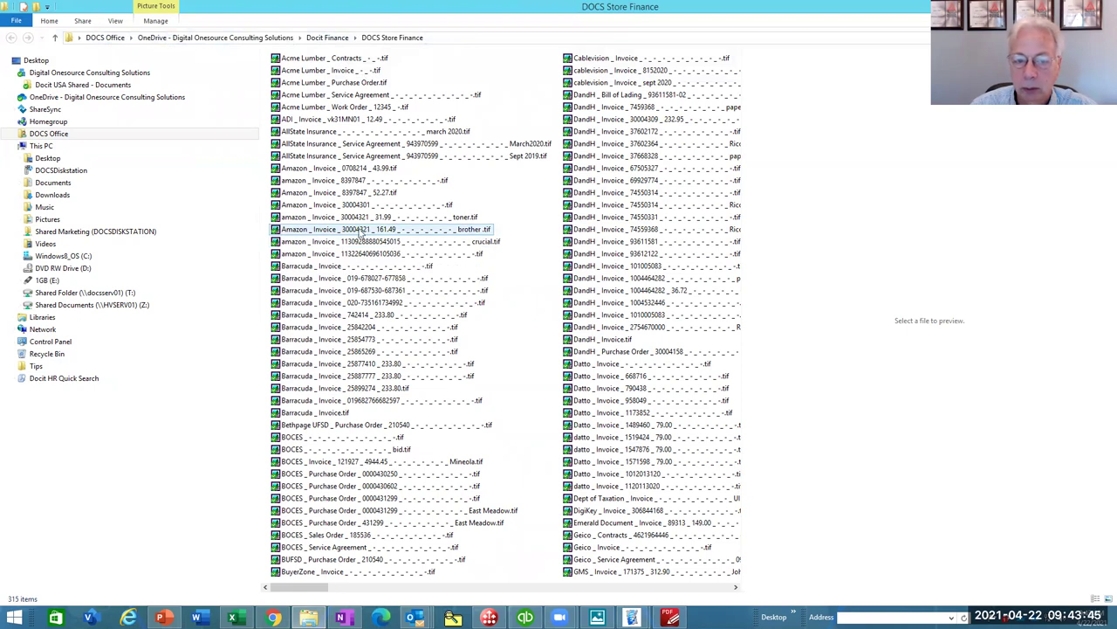
left_click(336, 440)
left_click(480, 443)
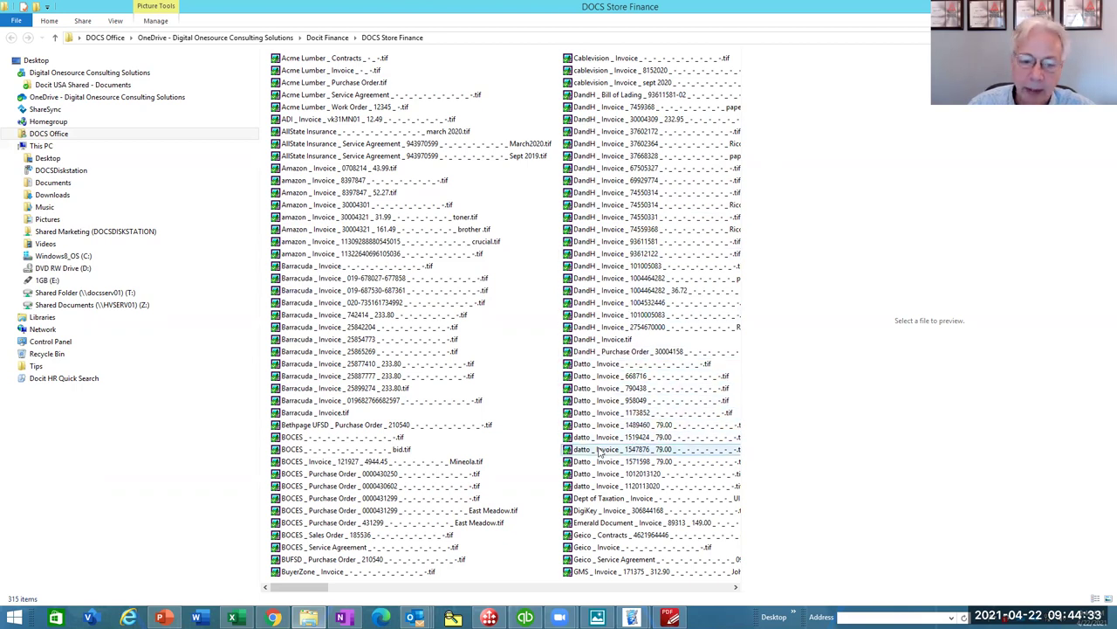
left_click(384, 496)
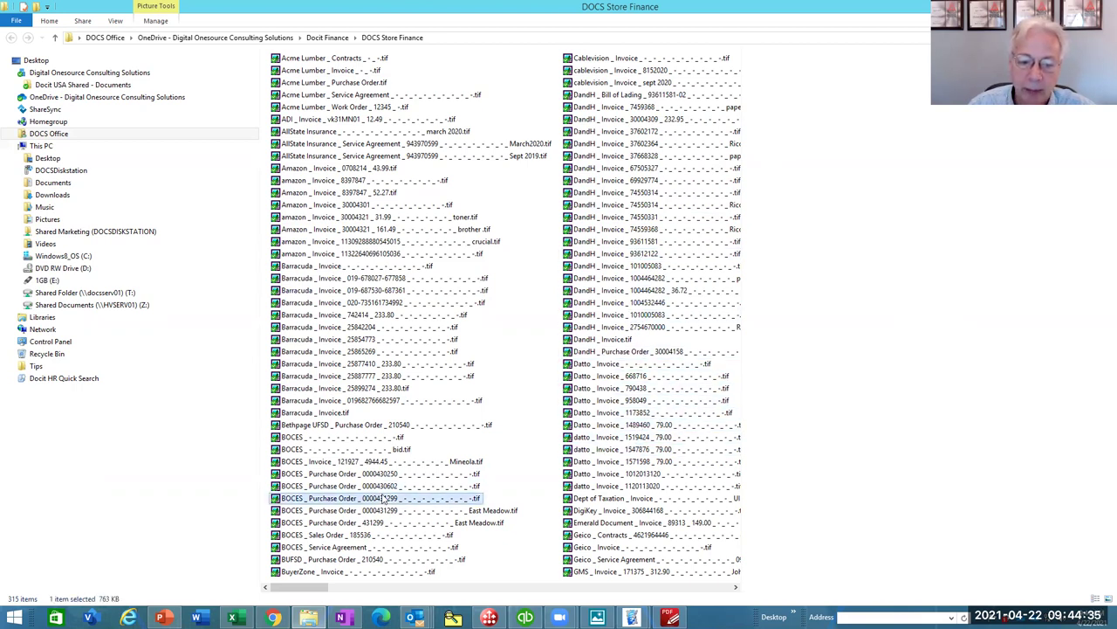
double_click(385, 497)
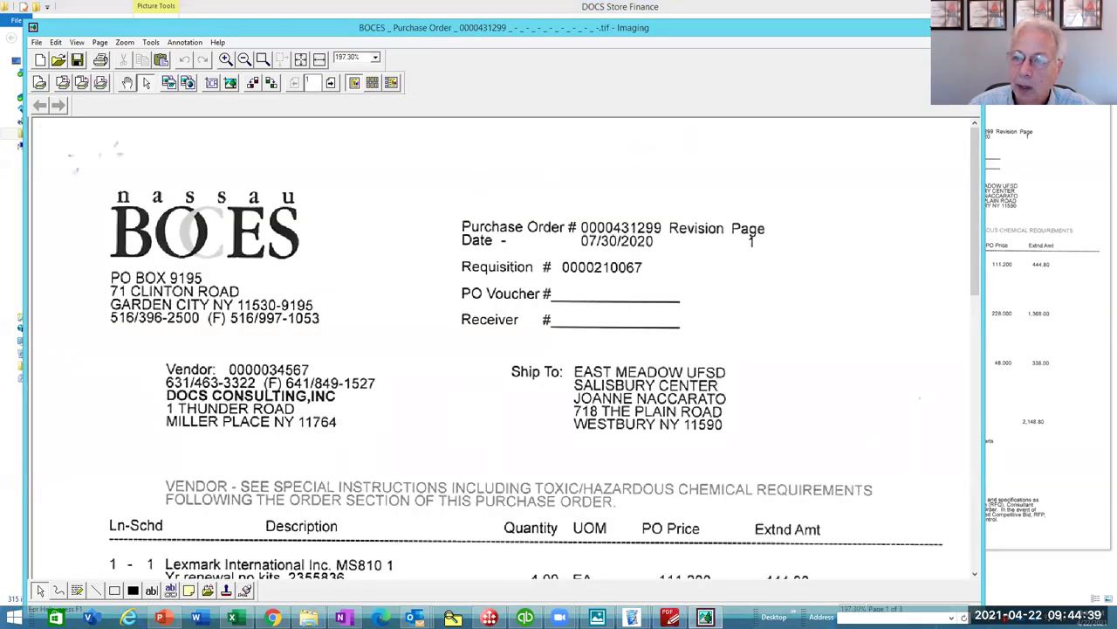
left_click(968, 27)
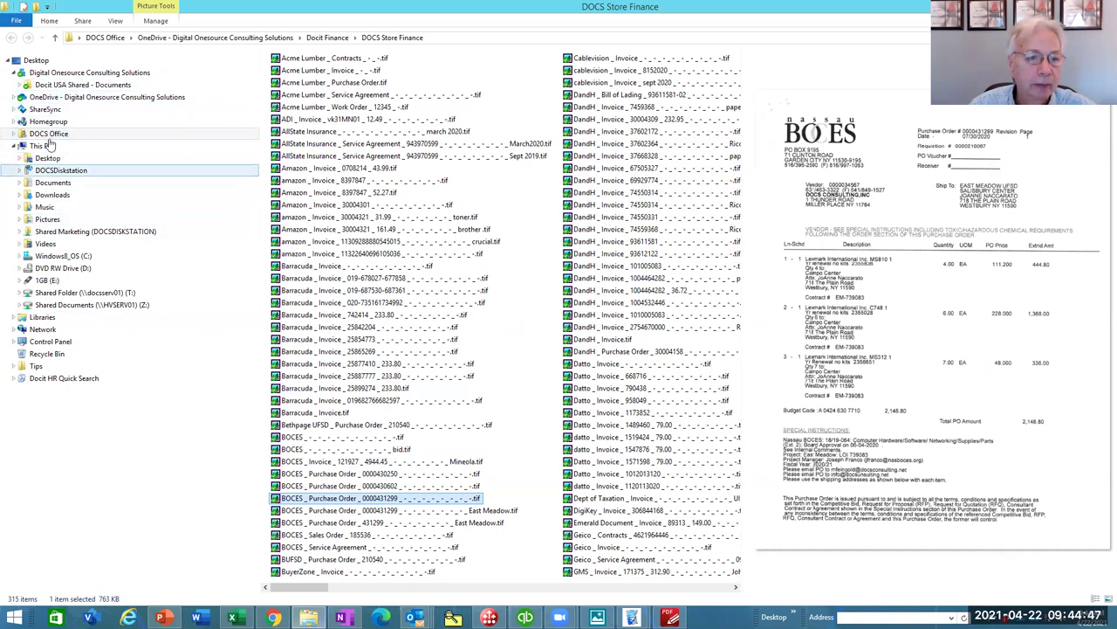
- Go to the OneDrive - Digital Onesource Consulting Solutions folder and check the sharing options available for the Docit Finance folder
left_click(54, 98)
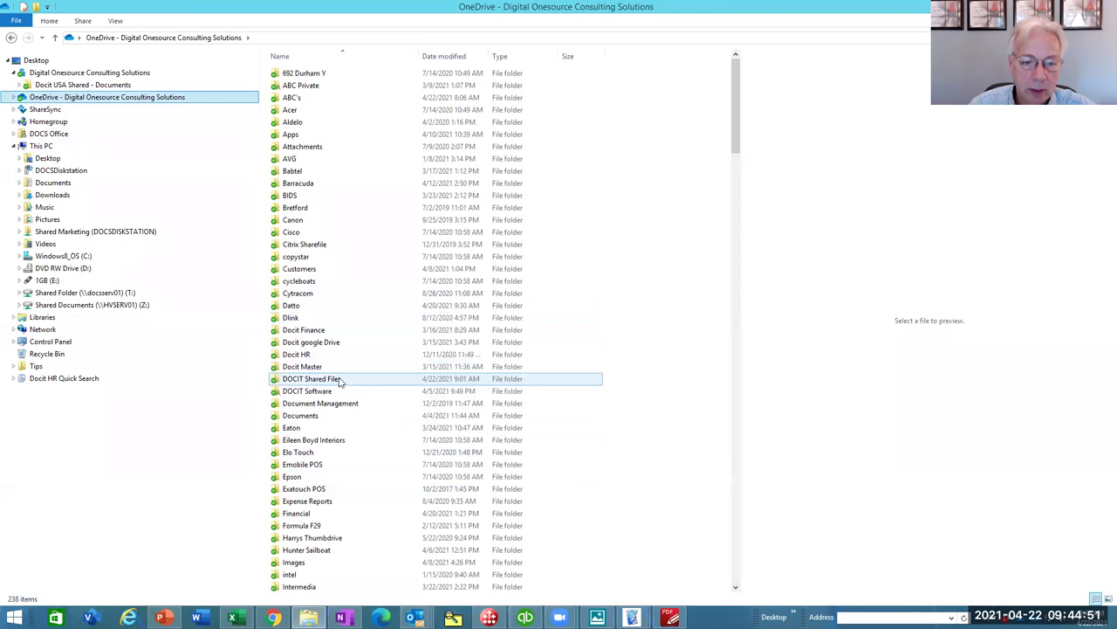
left_click(335, 332)
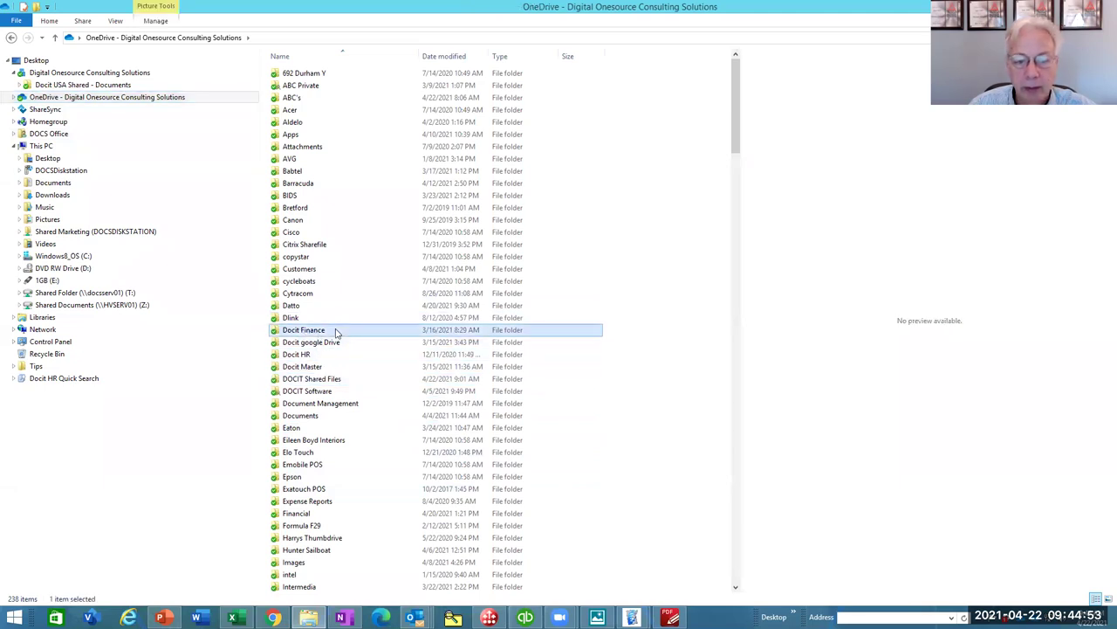
right_click(337, 332)
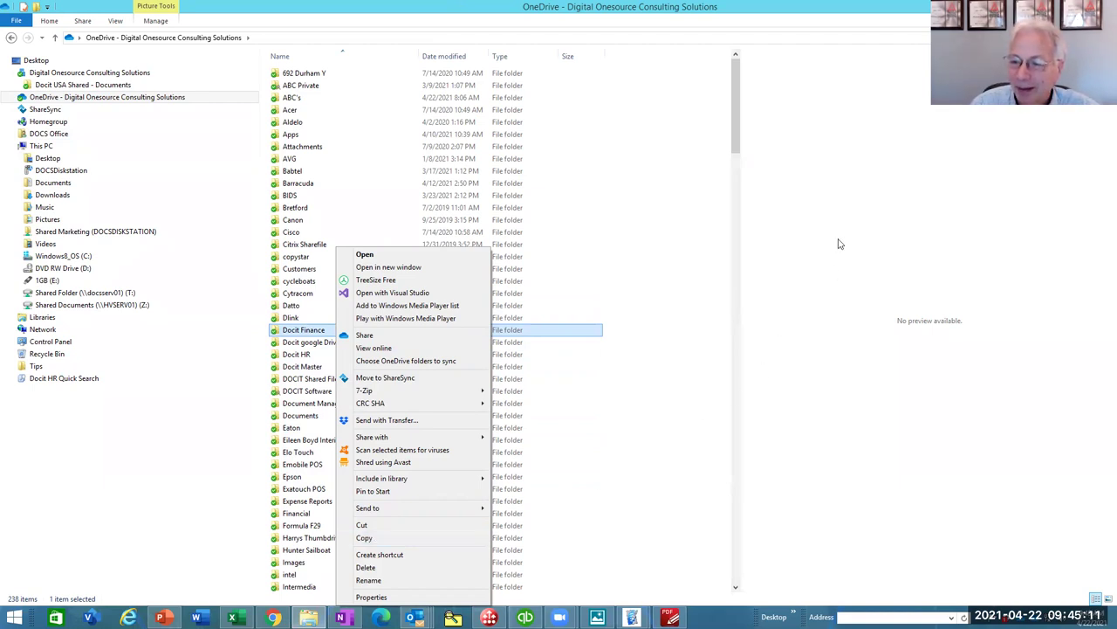
key("Escape")
- Switch to the Docit 2020 window showing the workshop e-mail and open its document capture screen
key("super+d")
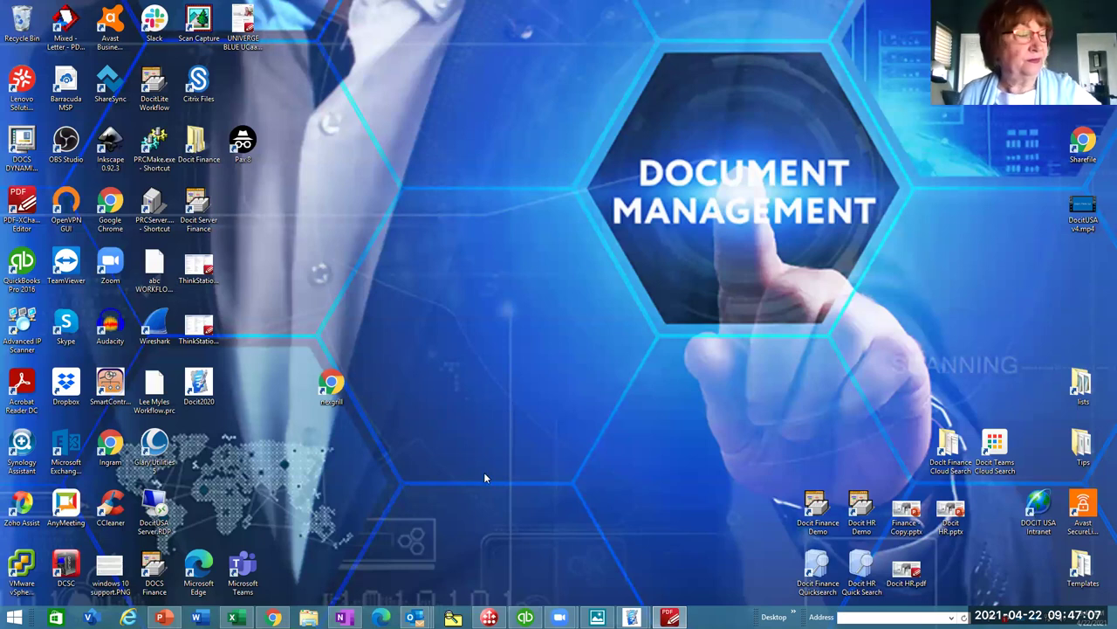
mouse_move(632, 617)
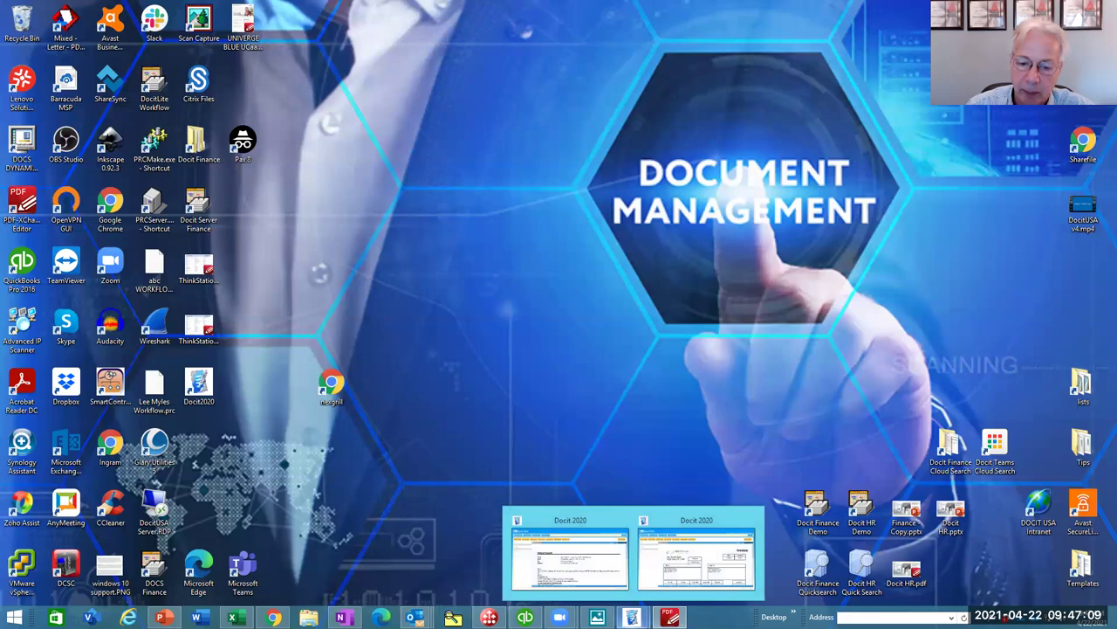
left_click(585, 583)
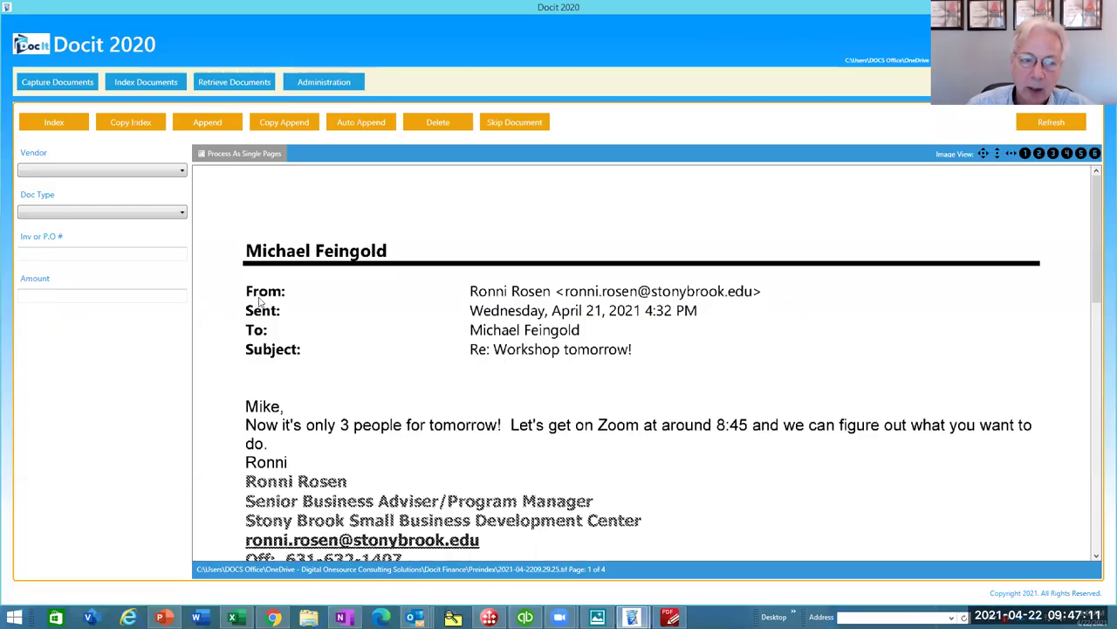
left_click(75, 83)
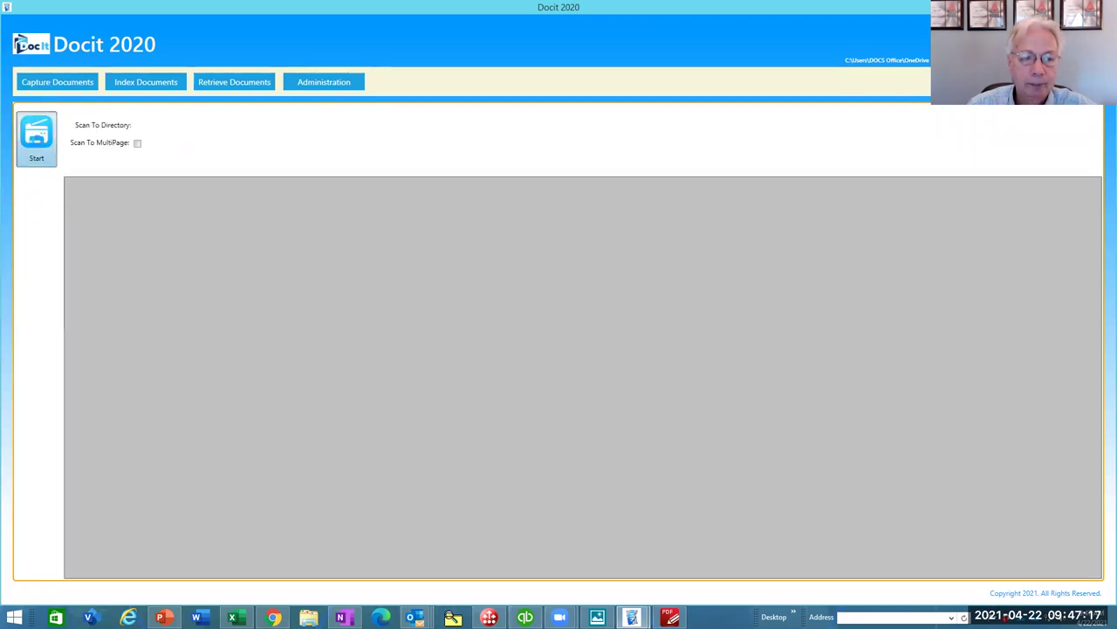
- View the Network TWAIN Scan settings, close them without scanning, and open the document indexing queue
left_click(37, 139)
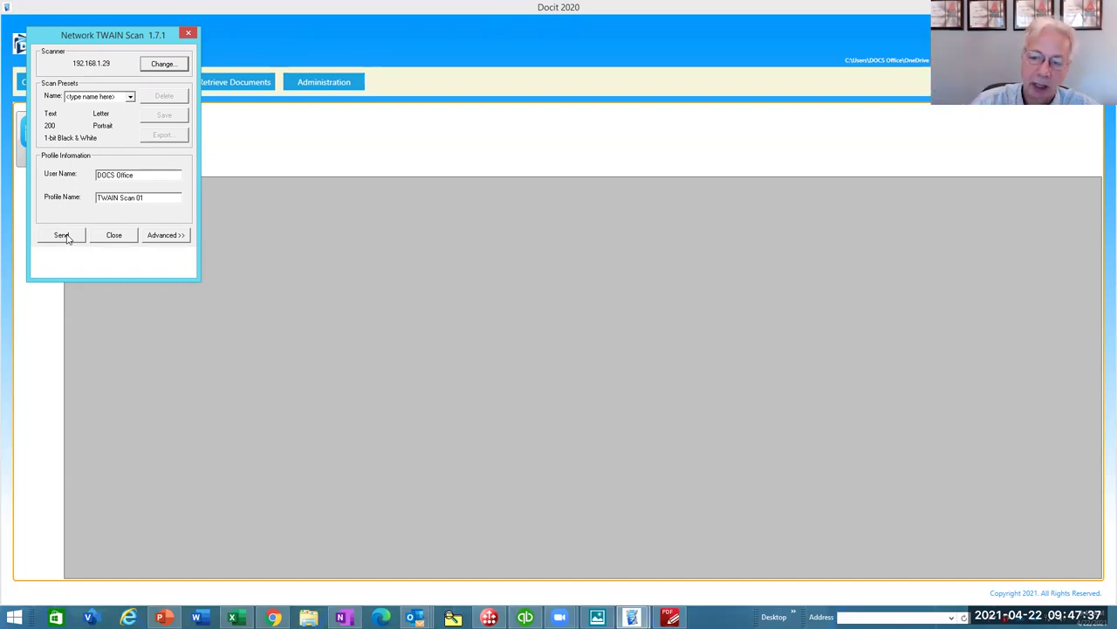
left_click(187, 35)
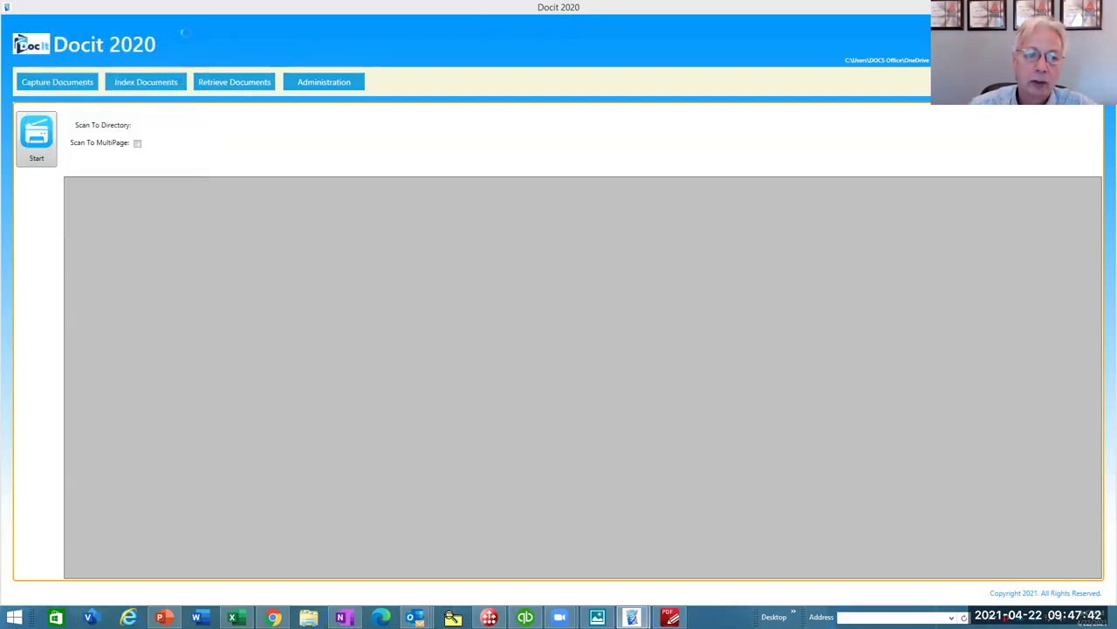
left_click(150, 81)
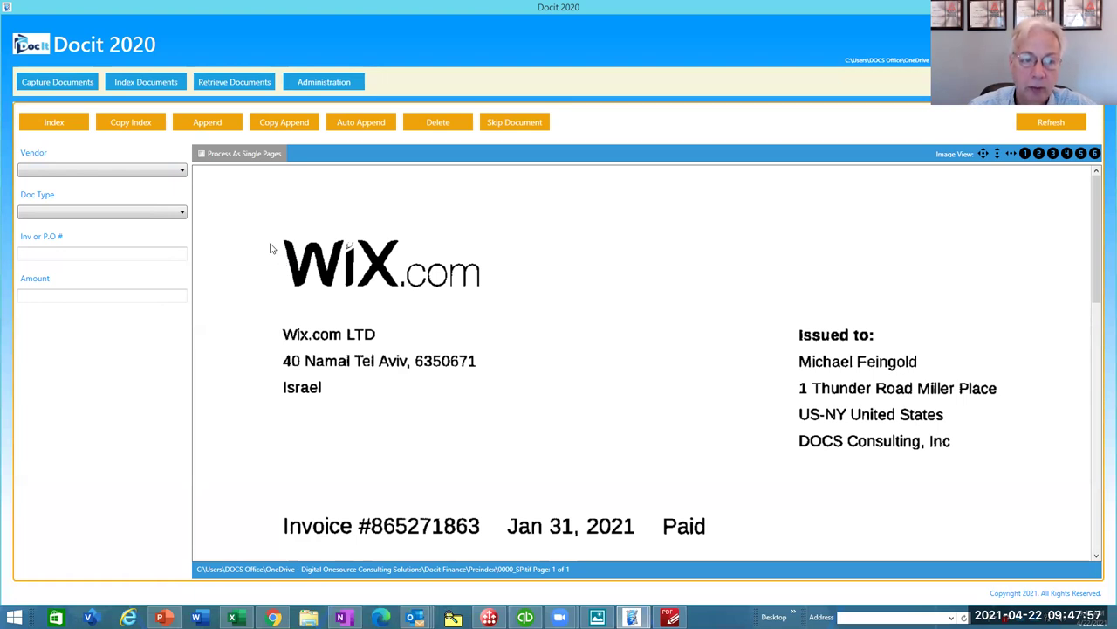
- Open the document retrieval screen and search the stored finance documents for "boces*"
left_click(236, 86)
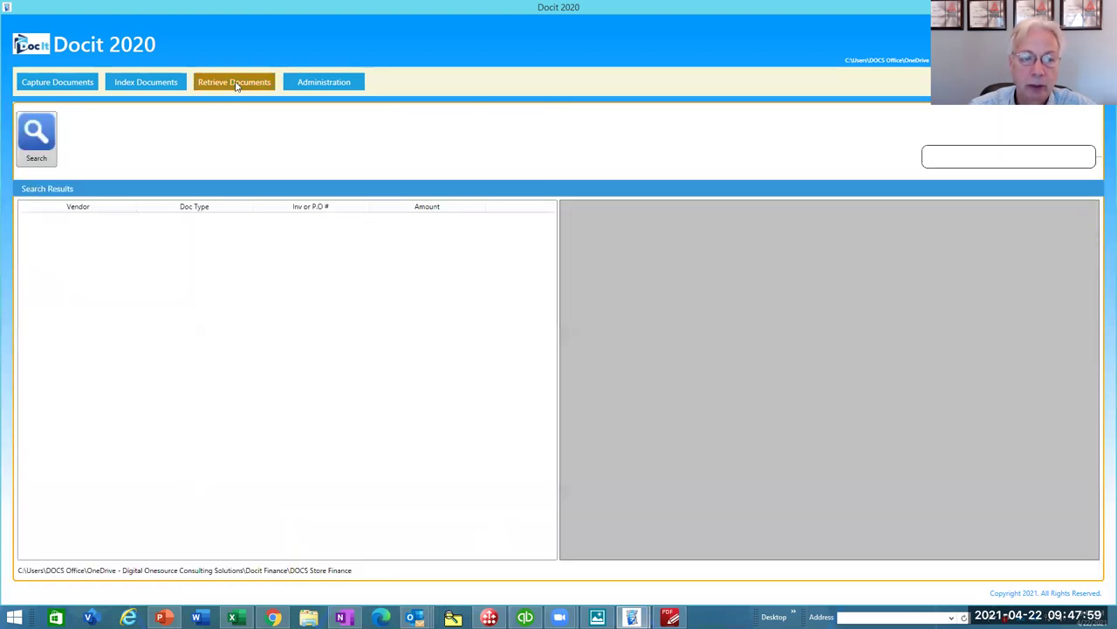
left_click(940, 156)
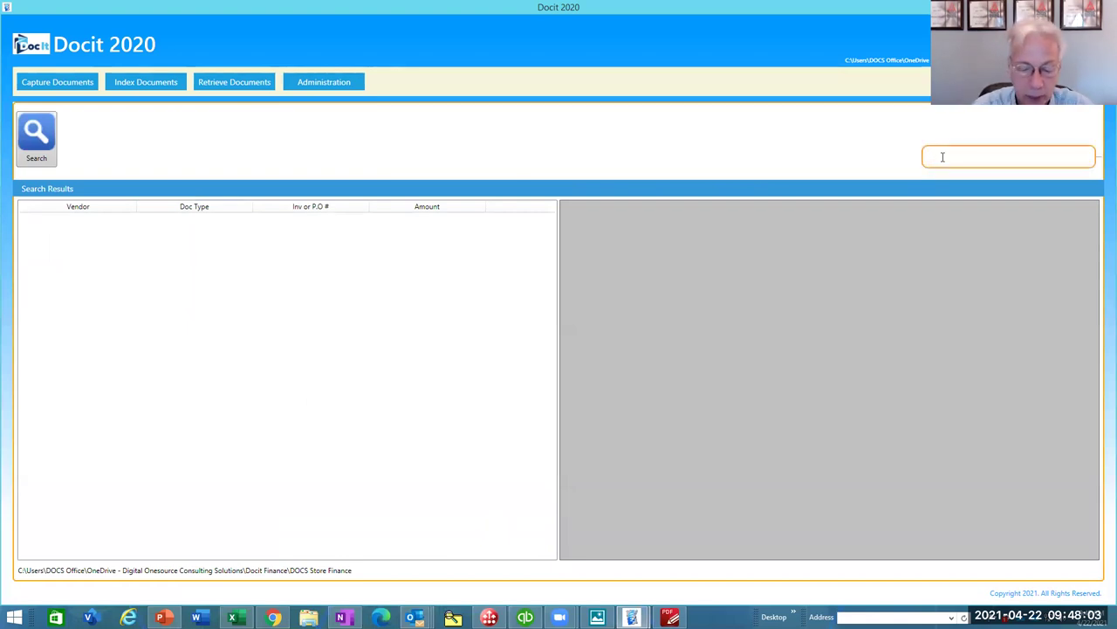
type("toces")
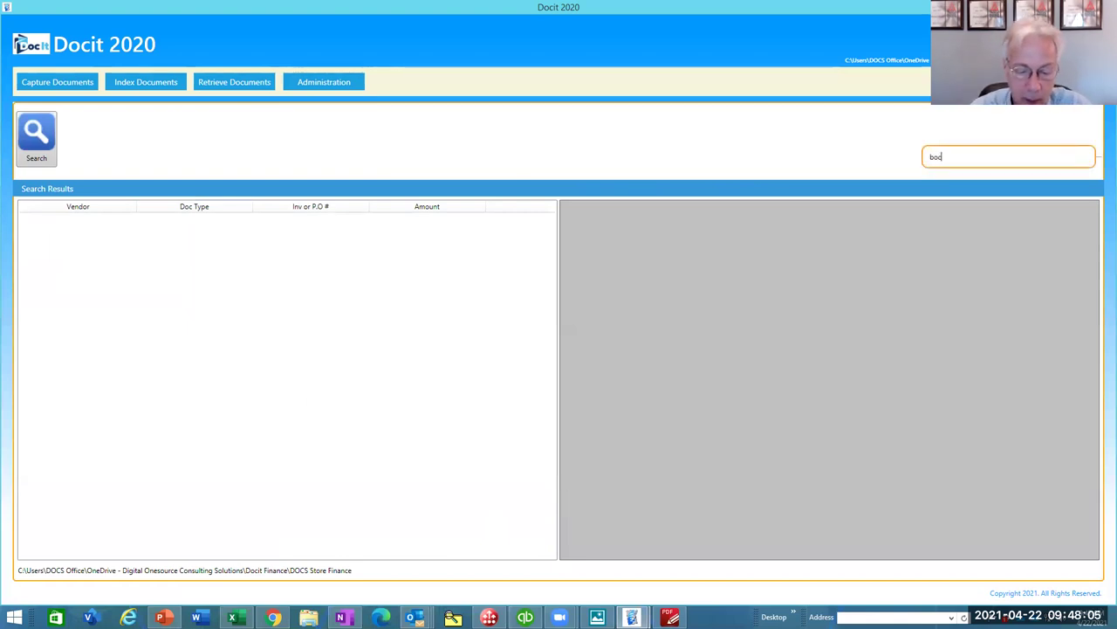
type("*")
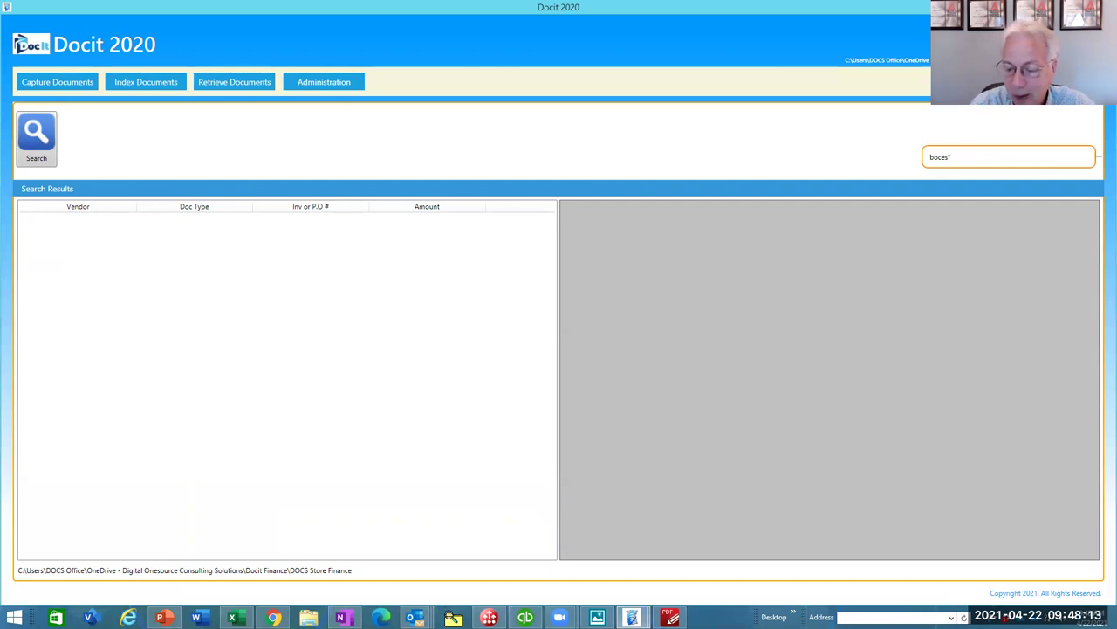
key("Return")
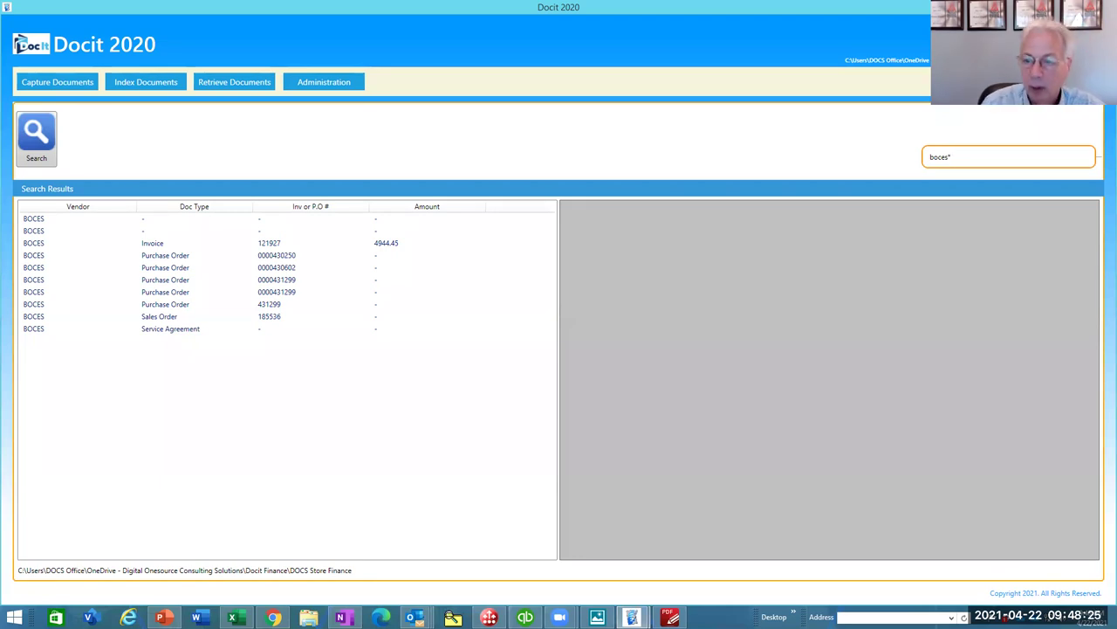
- Narrow the boces* search to the single BOCES invoice by appending its invoice number
type("1")
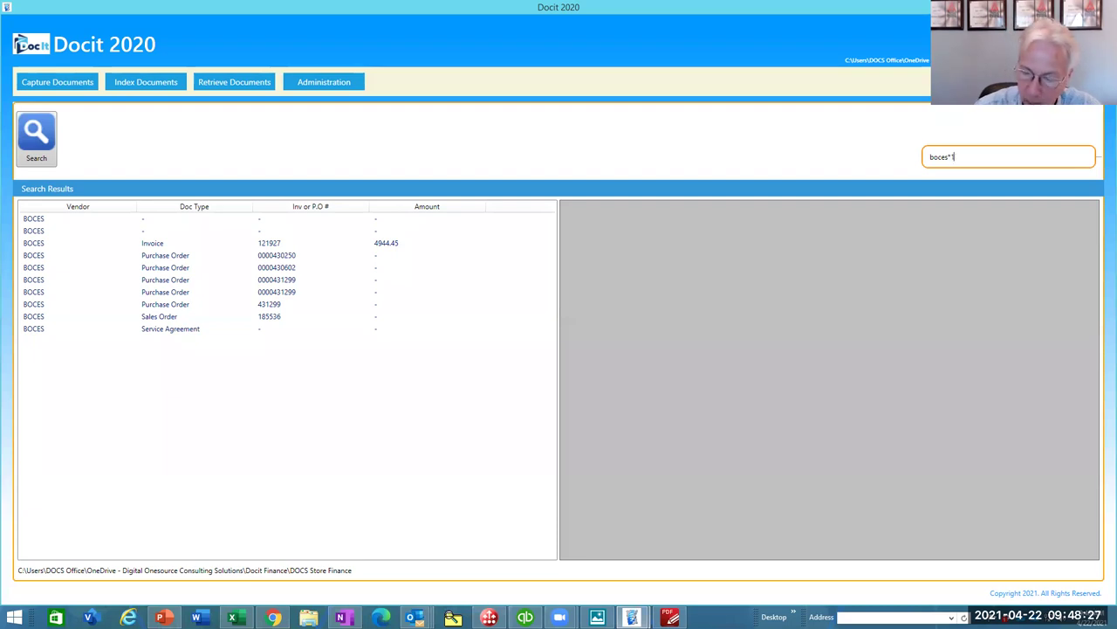
type("21927")
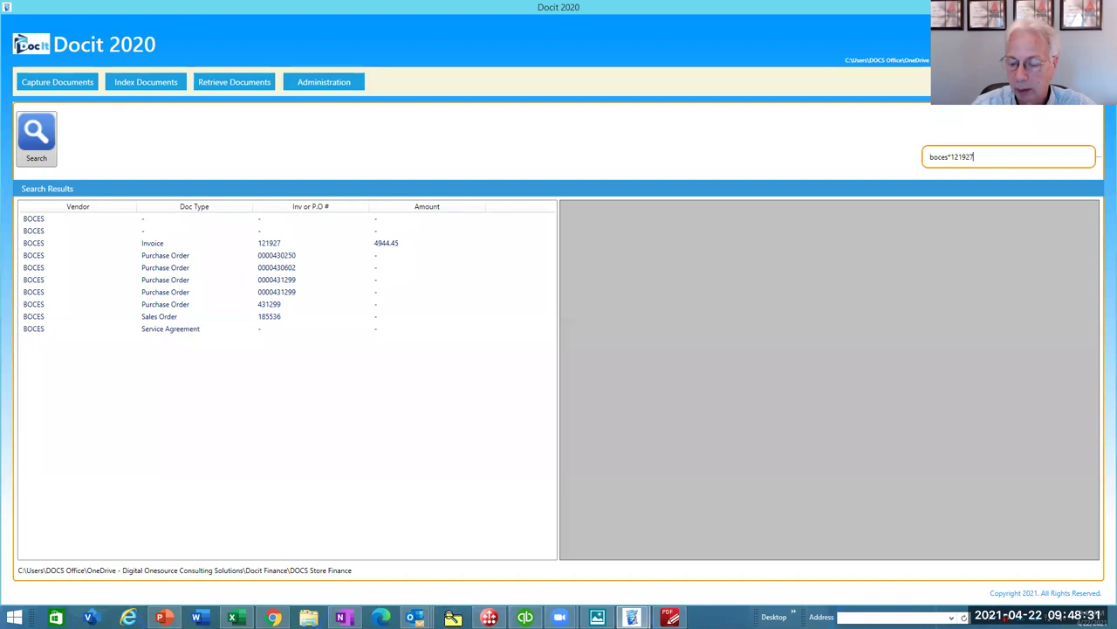
key("Return")
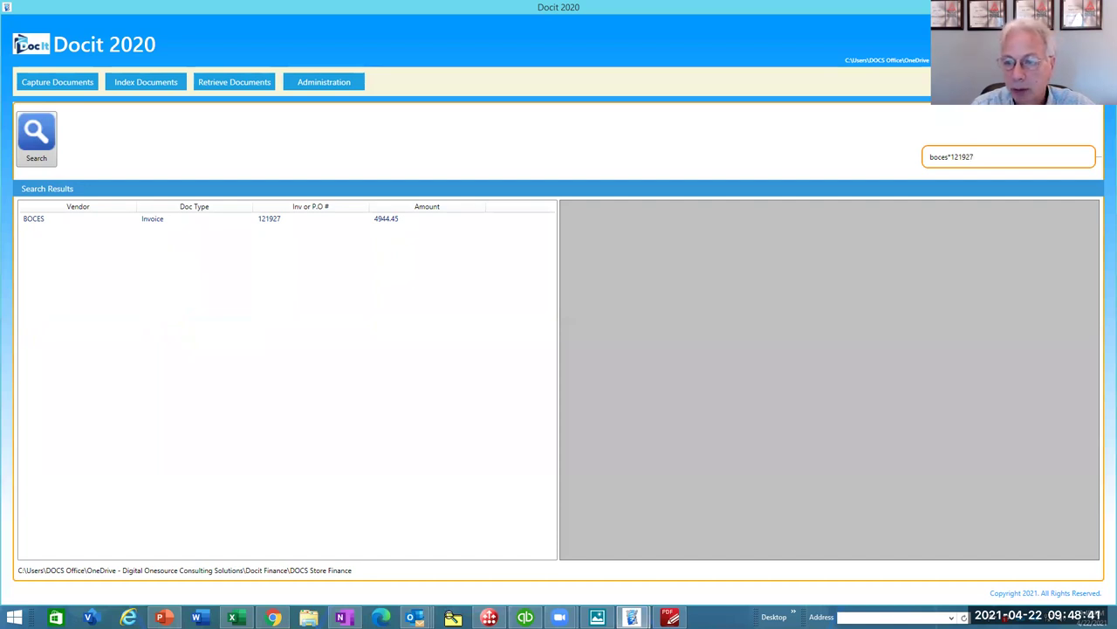
- Replace the BOCES search text with "pax" and search the stored finance documents for it
key("BackSpace")
key("BackSpace")
key("BackSpace")
key("BackSpace")
key("BackSpace")
key("BackSpace")
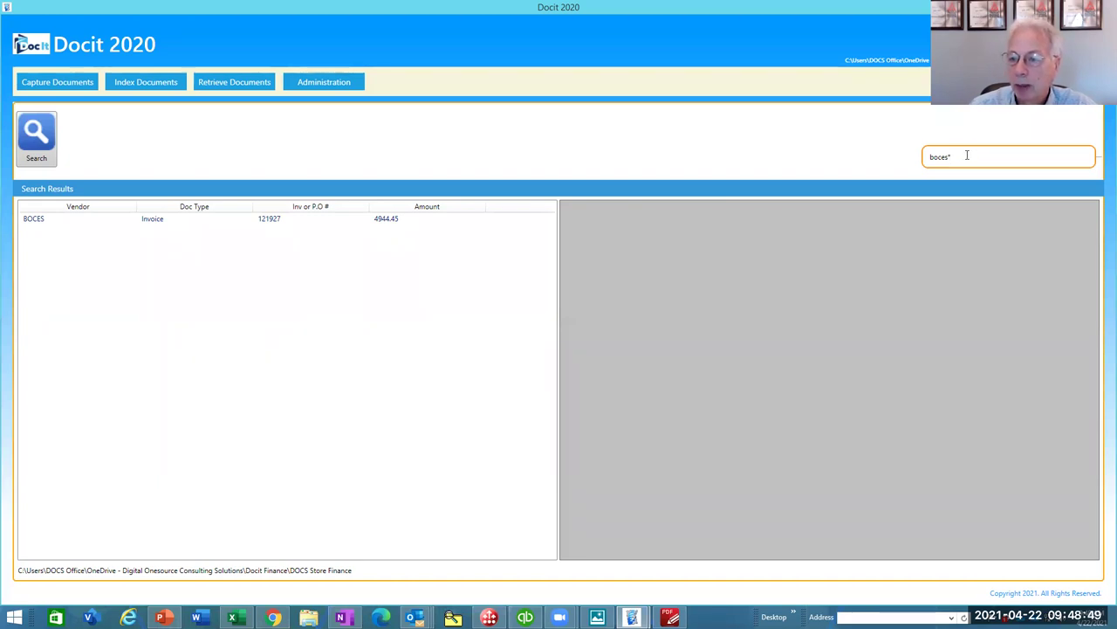
key("BackSpace")
key("BackSpace")
key("BackSpace")
key("BackSpace")
key("BackSpace")
key("BackSpace")
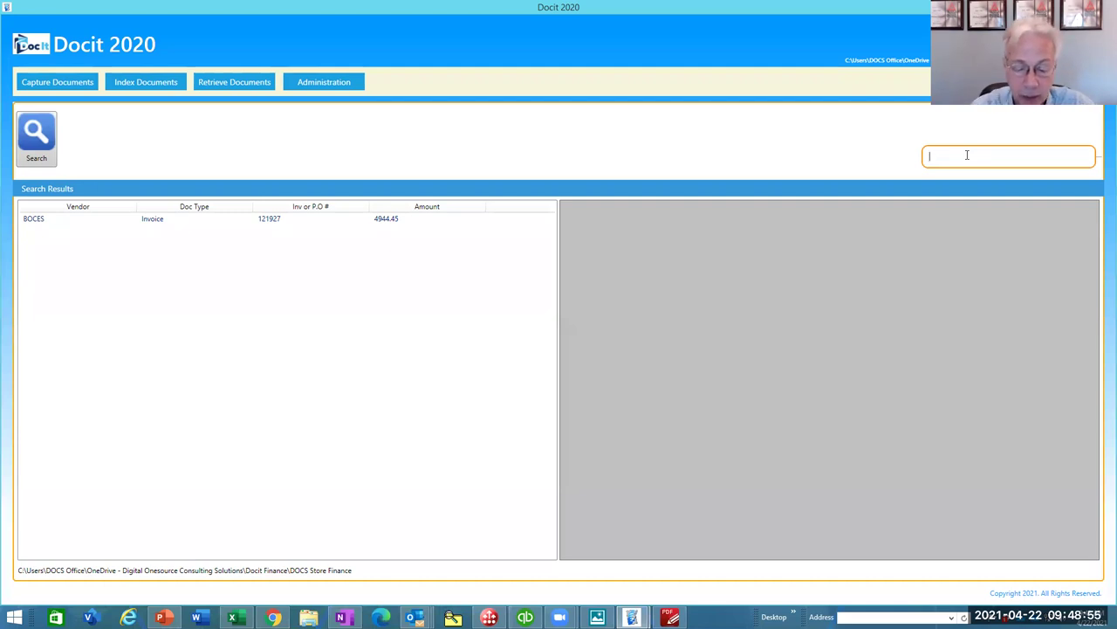
type("pax")
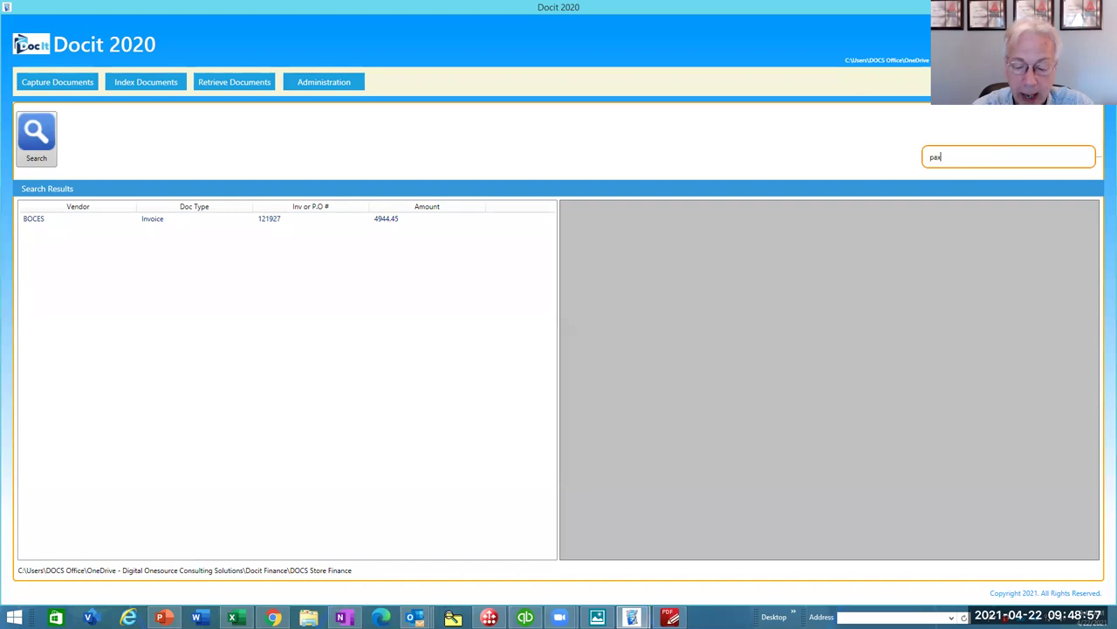
key("Return")
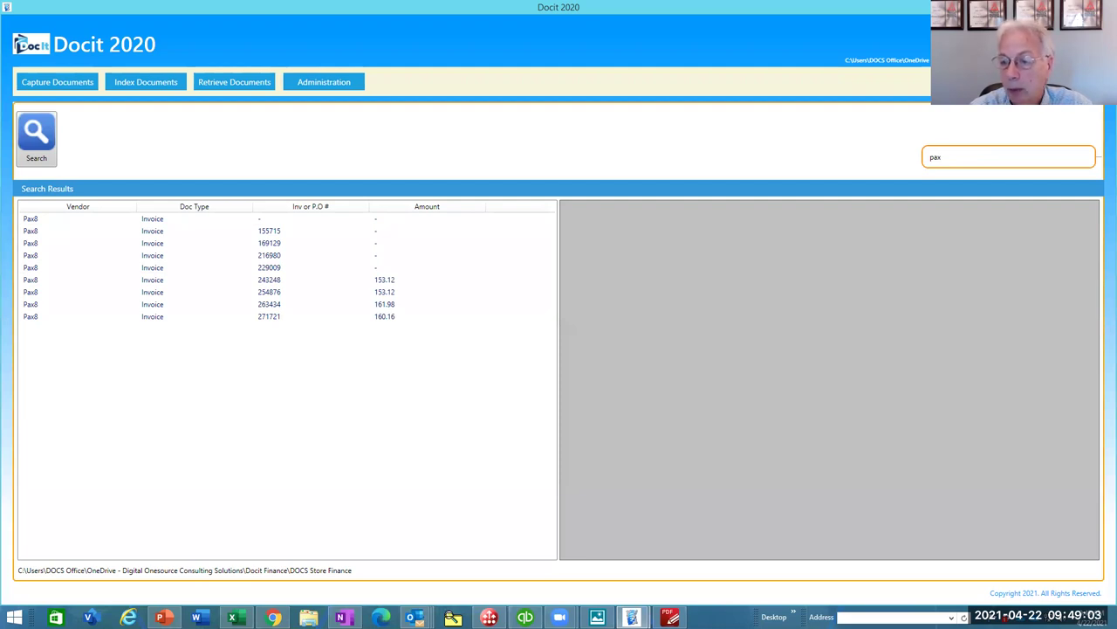
- Clear the search text and return to the document indexing queue, minimizing the window after viewing it
key("BackSpace")
key("BackSpace")
key("BackSpace")
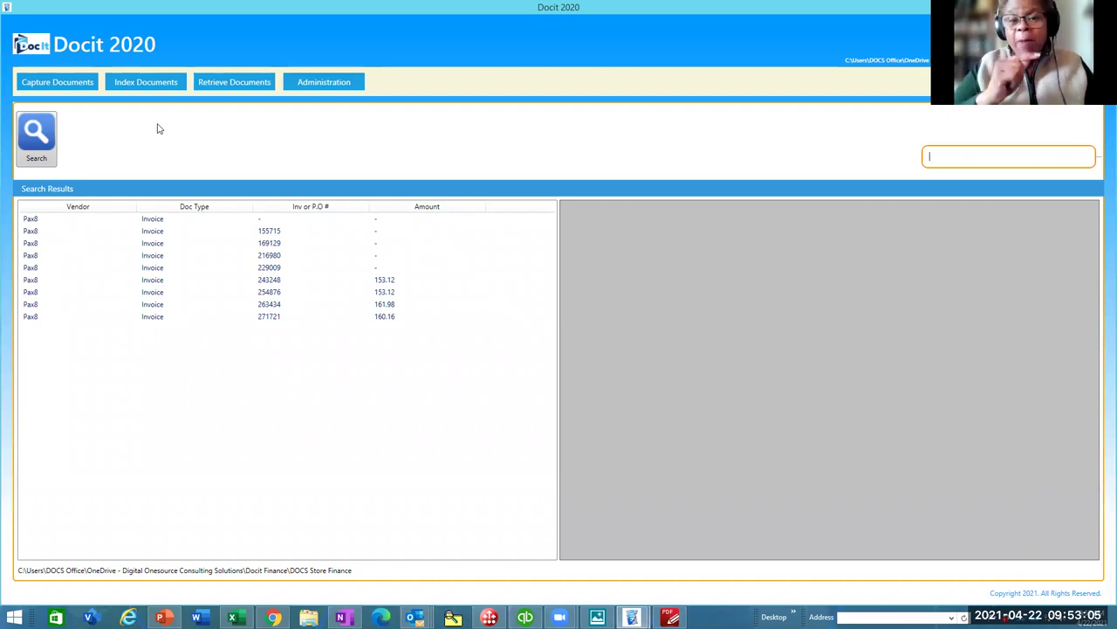
left_click(134, 85)
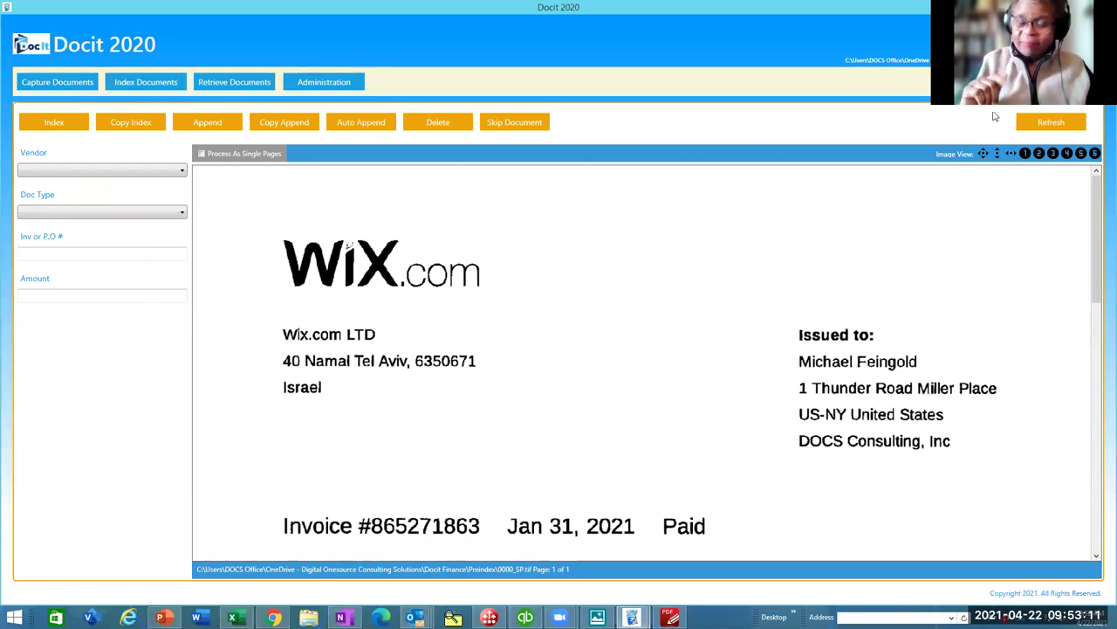
left_click(1105, 7)
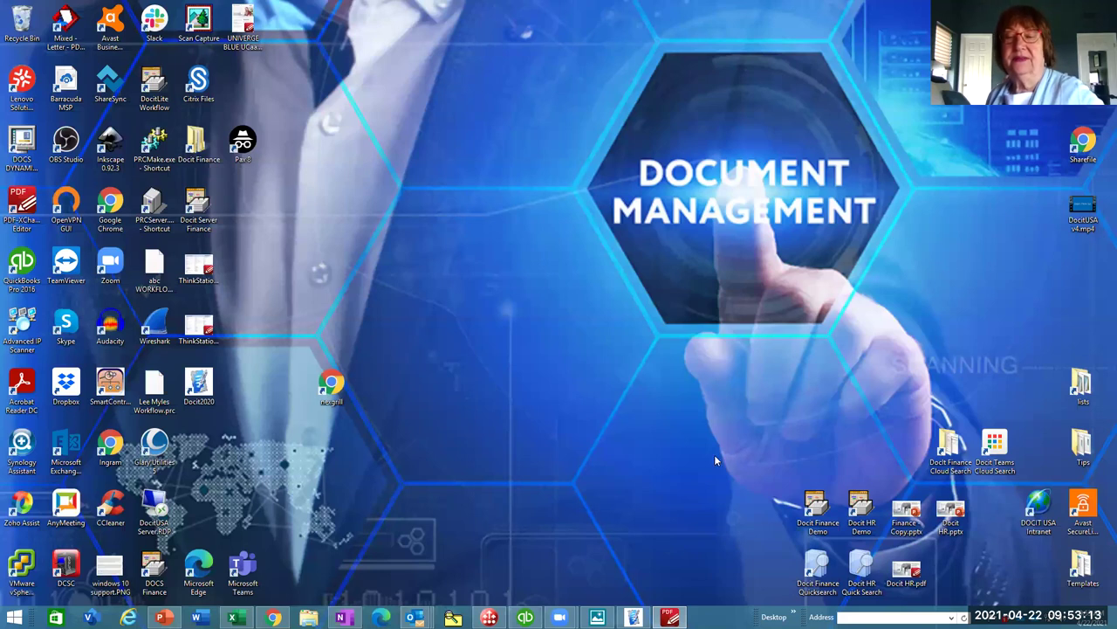
- Restore the Docit 2020 window and skip past the queued invoice and ADI account application to the ECExpress order review
mouse_move(634, 617)
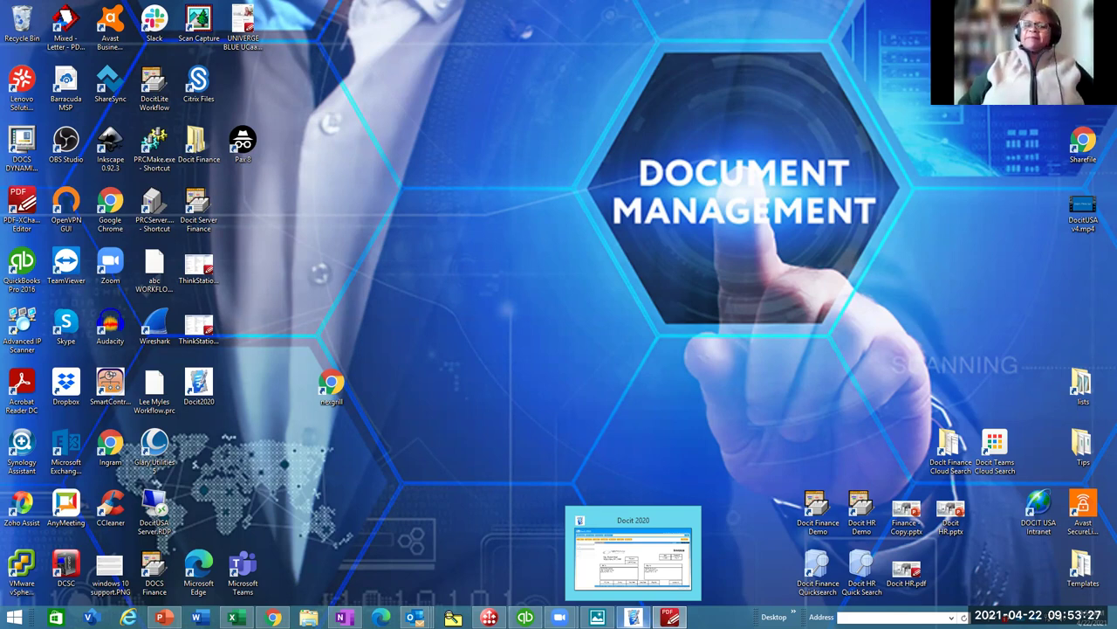
left_click(634, 618)
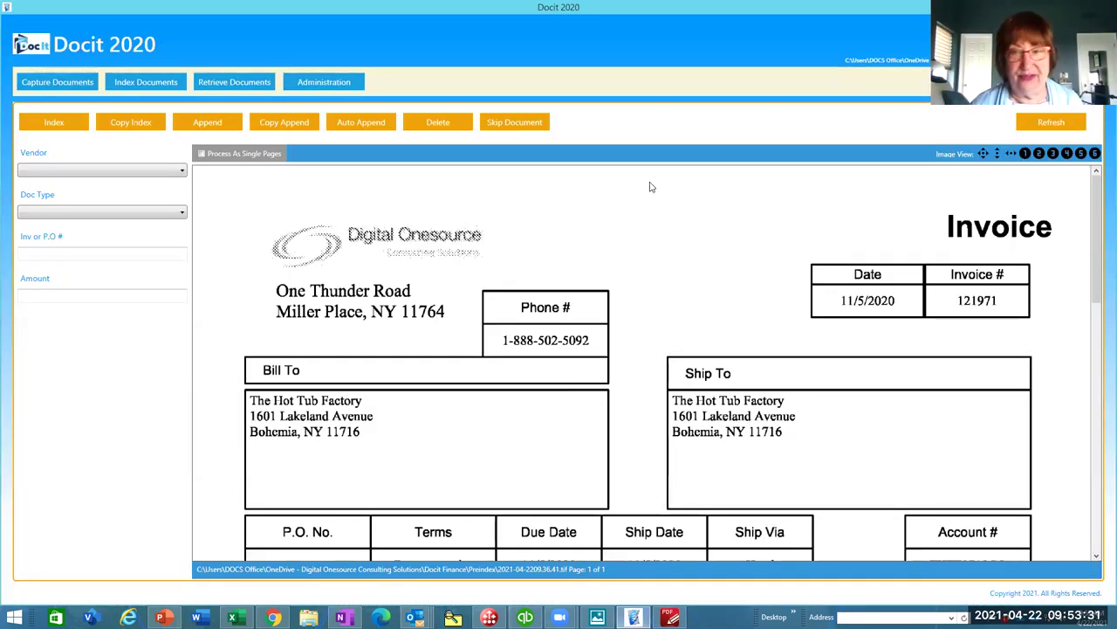
left_click(54, 123)
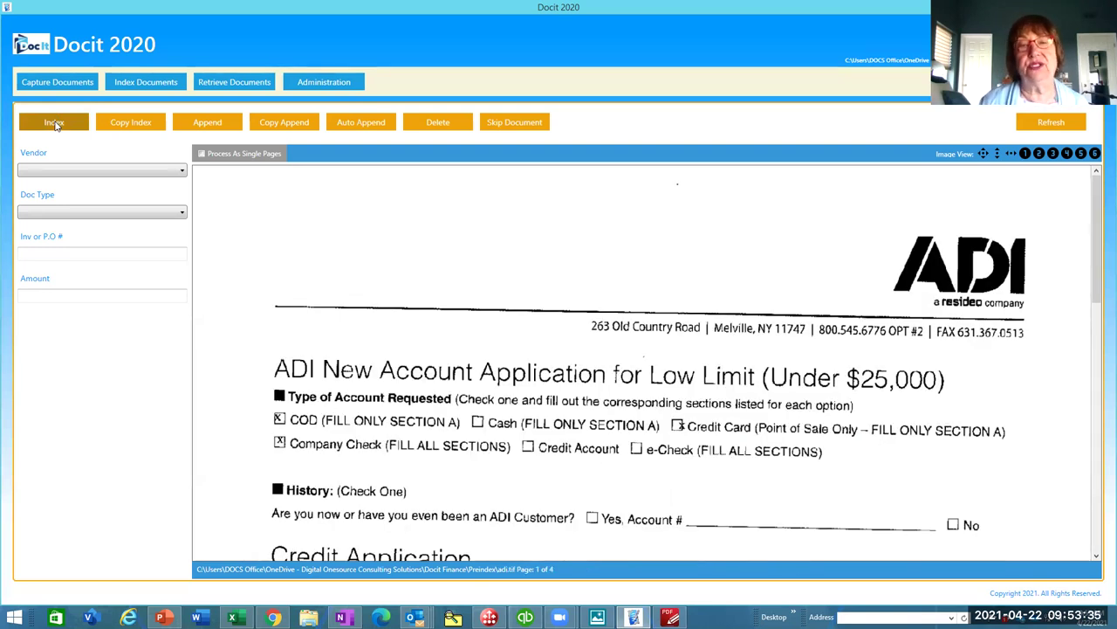
left_click(504, 129)
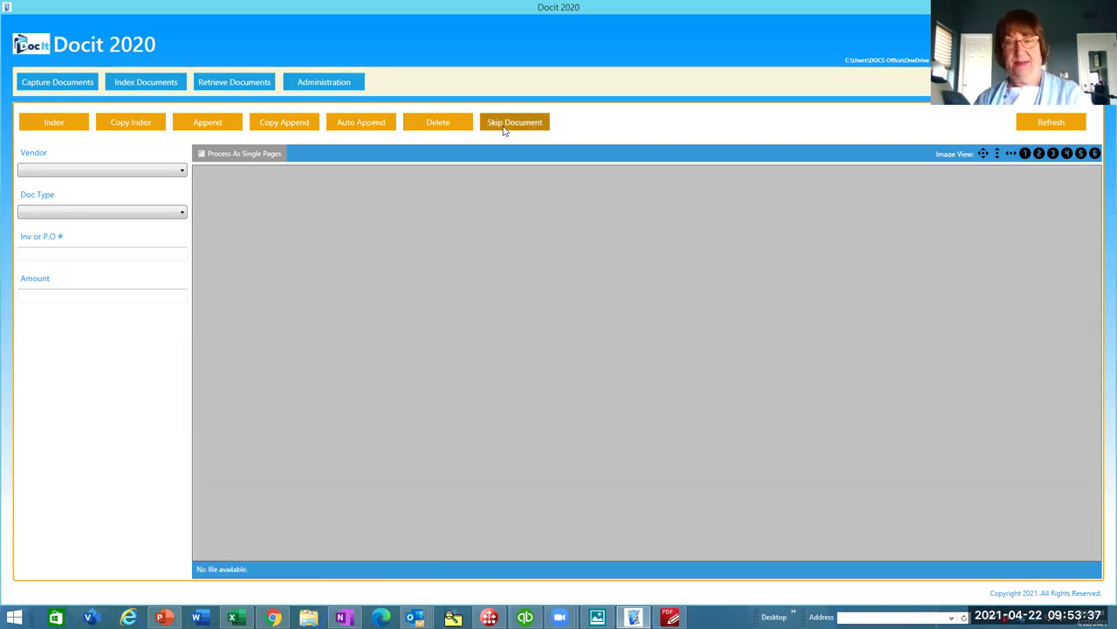
left_click(507, 360)
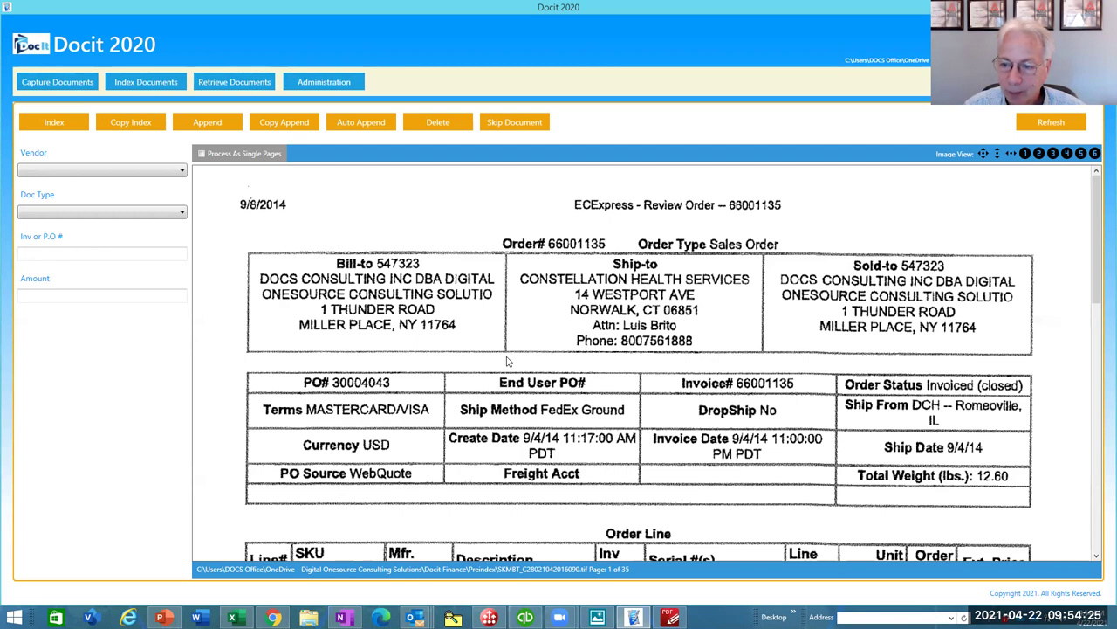
- Return to document retrieval and search the stored finance documents for "toner"
left_click(219, 82)
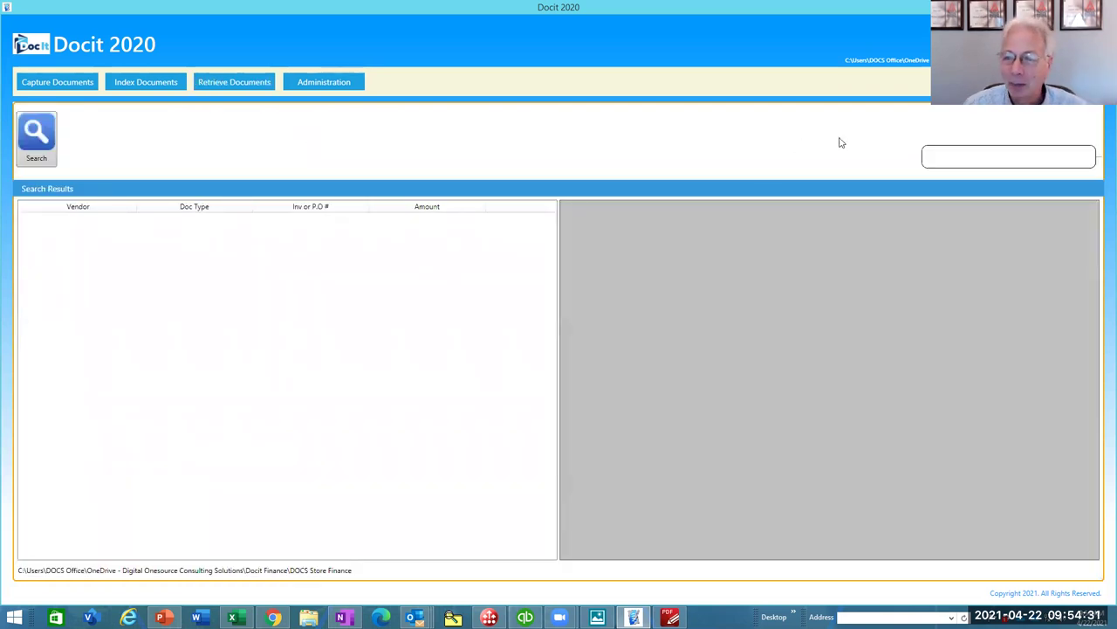
left_click(968, 153)
type("toner")
key("Return")
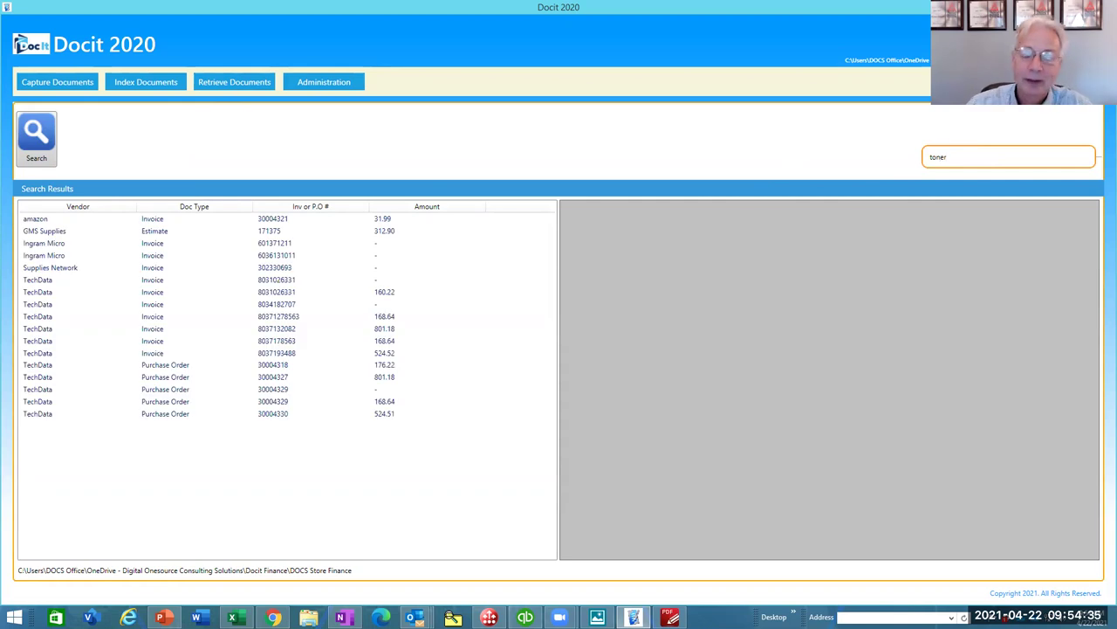